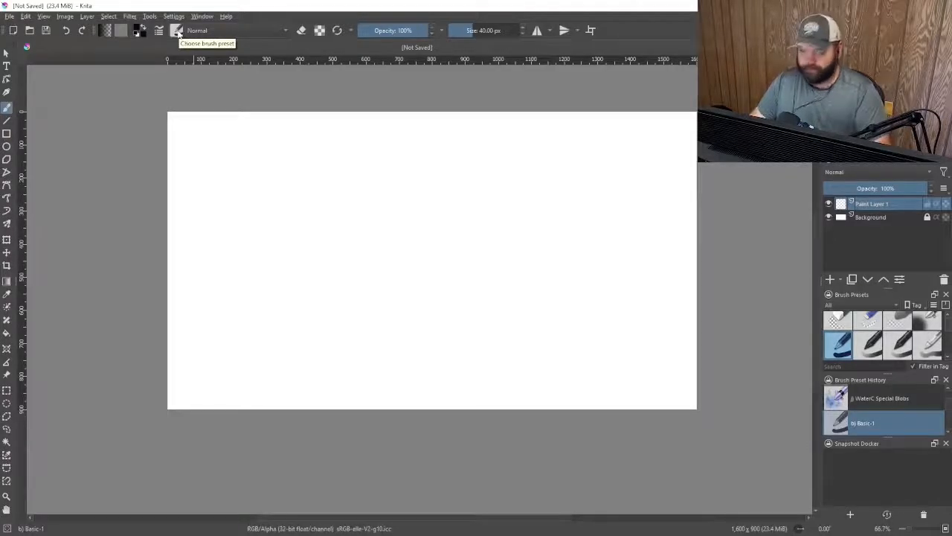
Choose the Basic-2 Opacity brush preset
click(176, 30)
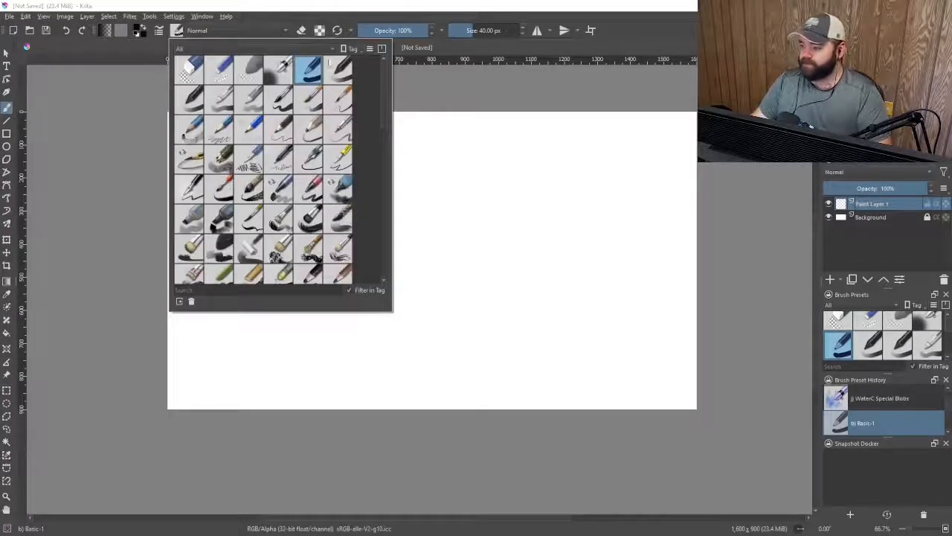
click(342, 76)
click(355, 8)
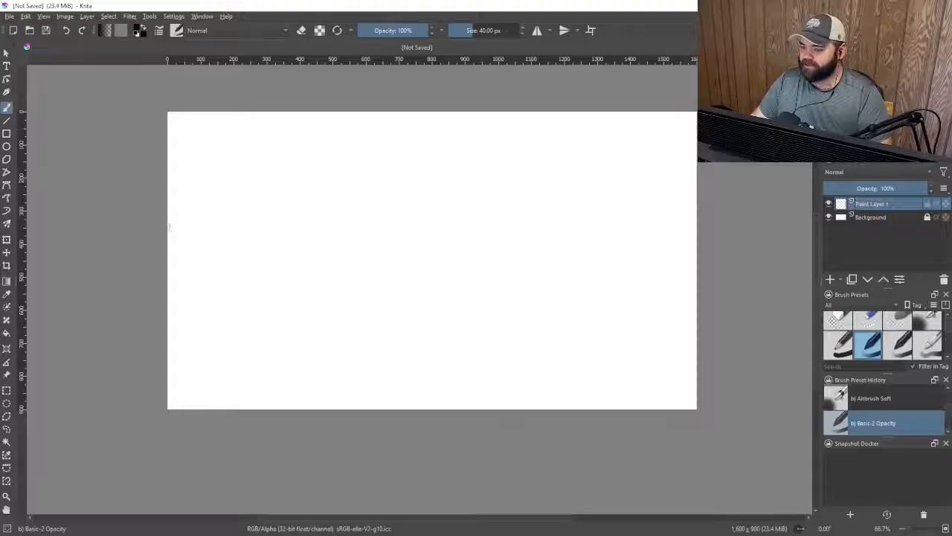
Fill a rectangular selection near the canvas's upper-left corner with black using a brush of about 258 px
click(6, 390)
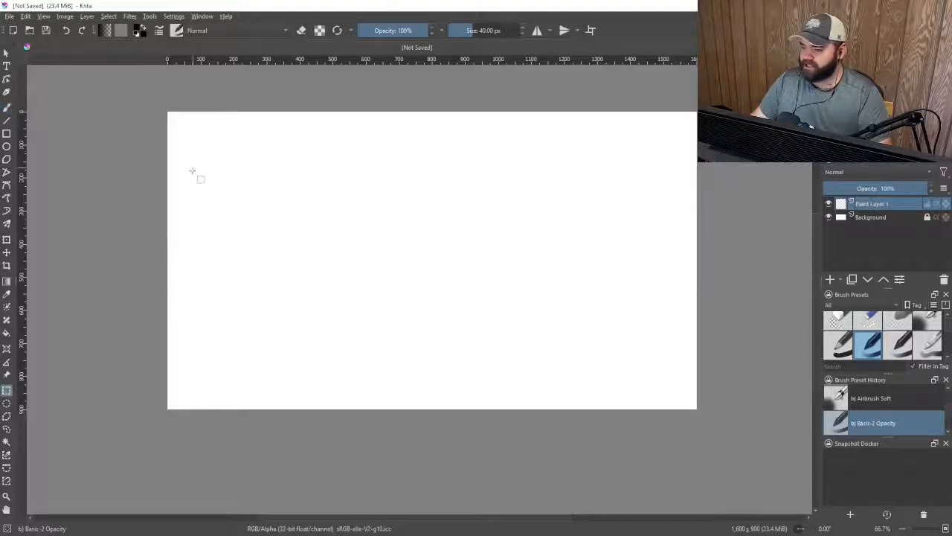
mouse_move(186, 132)
mouse_down()
mouse_move(382, 248)
mouse_move(385, 281)
mouse_up()
click(9, 107)
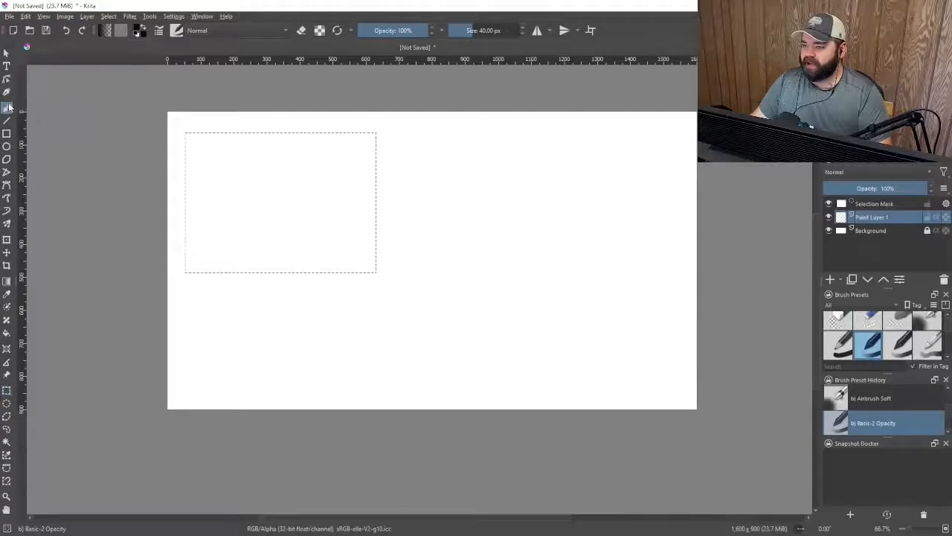
click(493, 32)
mouse_move(424, 152)
mouse_down()
mouse_move(224, 141)
mouse_move(334, 234)
mouse_move(408, 255)
mouse_up()
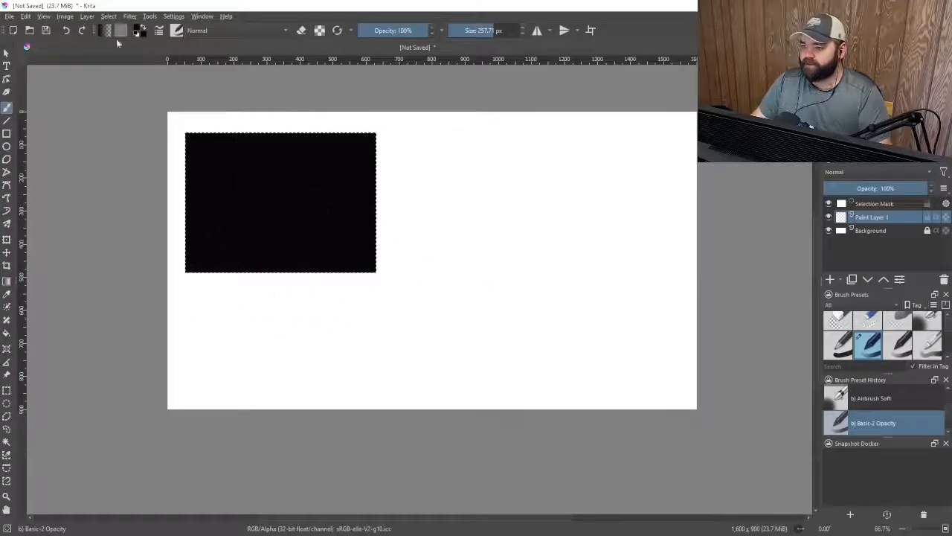
Deselect everything and briefly hide and show Paint Layer 1
click(108, 15)
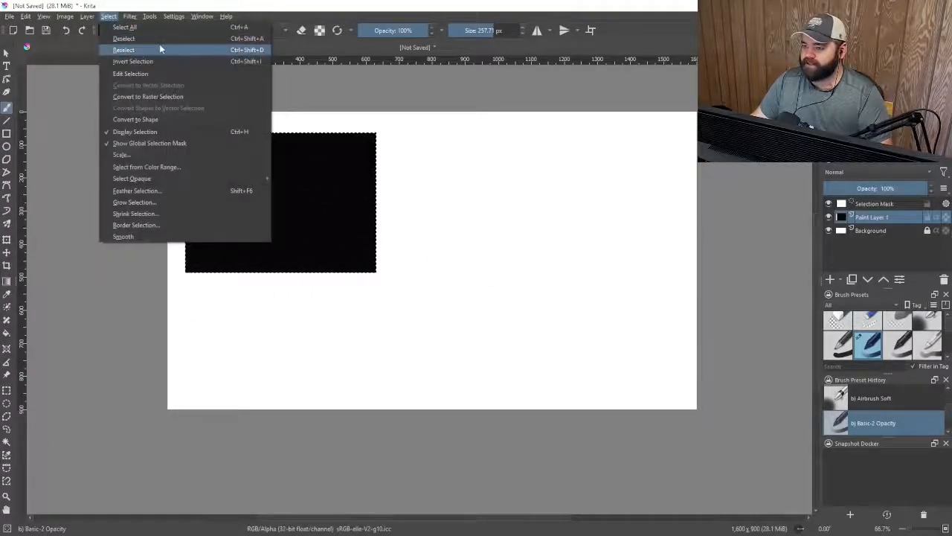
click(152, 38)
click(829, 204)
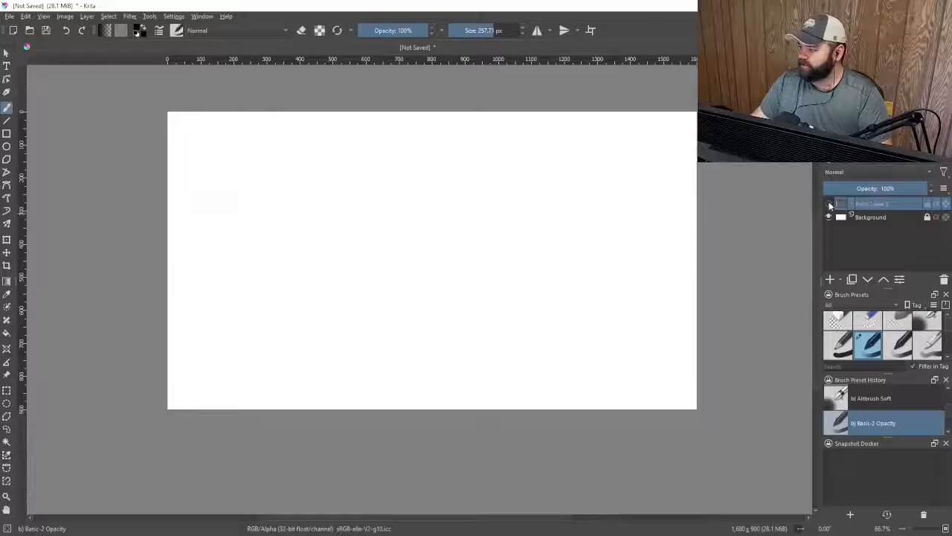
click(829, 203)
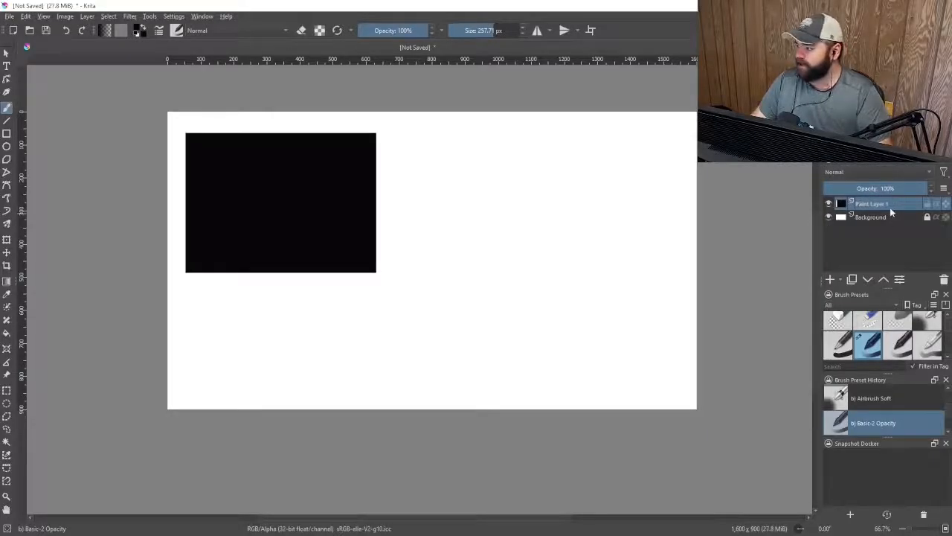
Scale Paint Layer 1 to a new size of 320 x 240 px
click(83, 18)
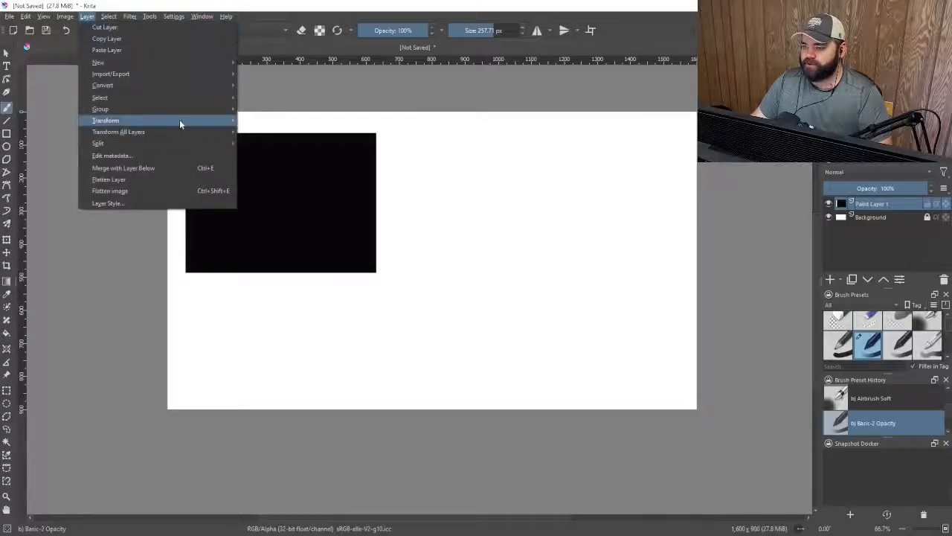
mouse_move(155, 121)
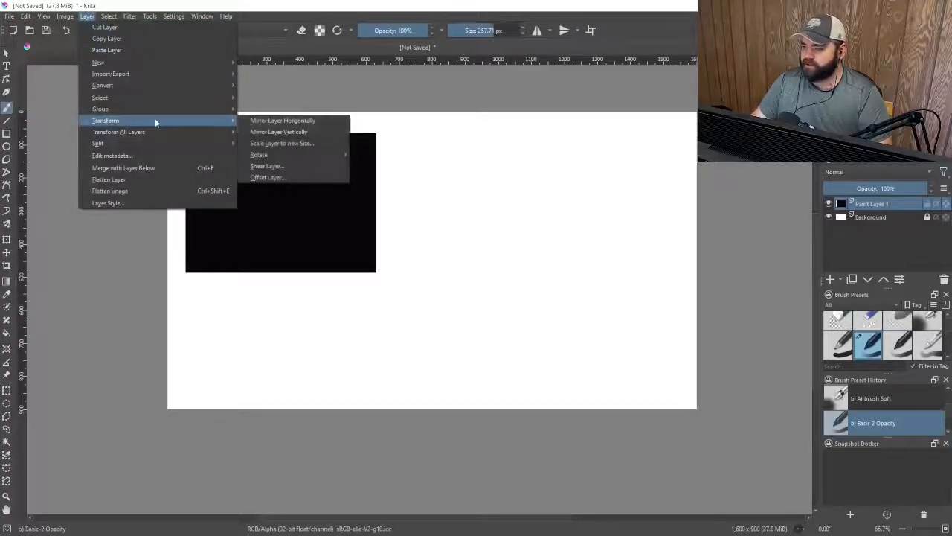
click(298, 143)
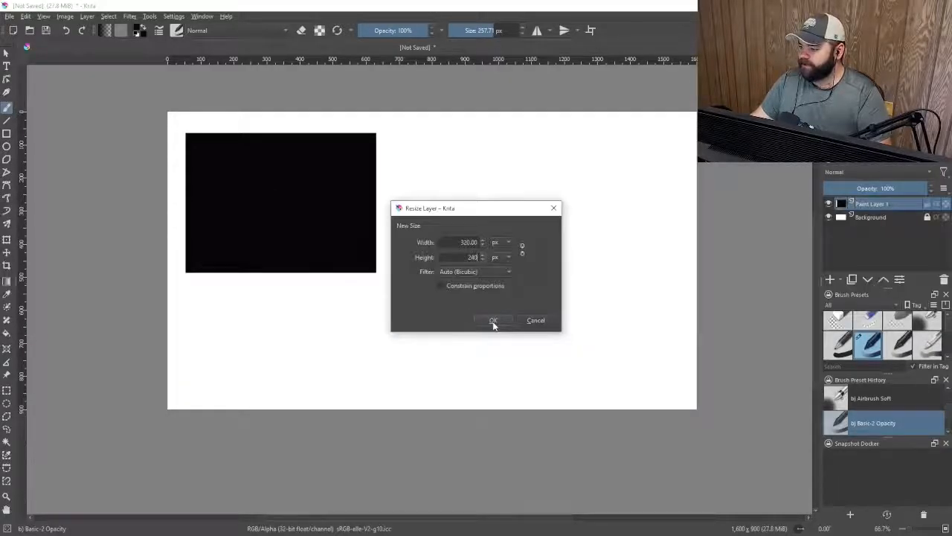
click(493, 324)
Move the rectangle on Paint Layer 1 toward the lower-right of the canvas
scroll(278, 191, up, 1)
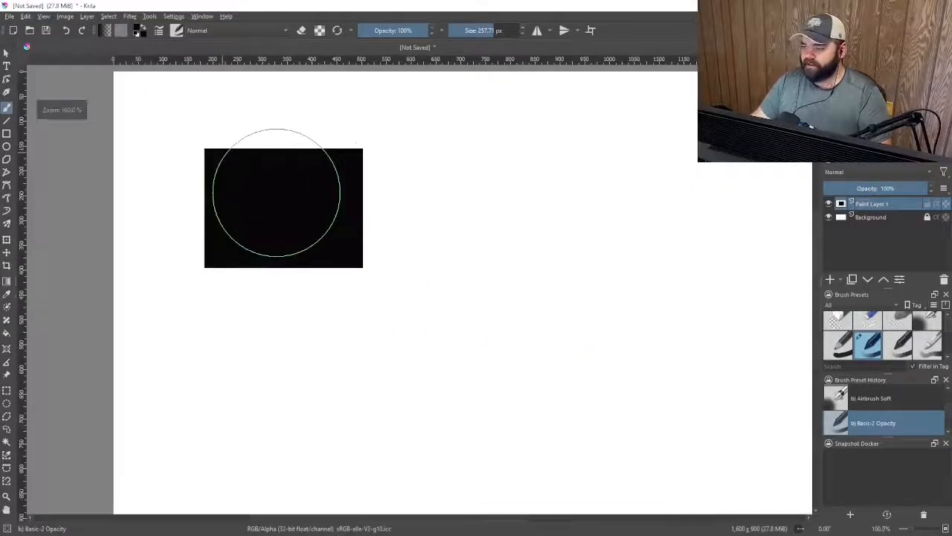
scroll(276, 193, down, 1)
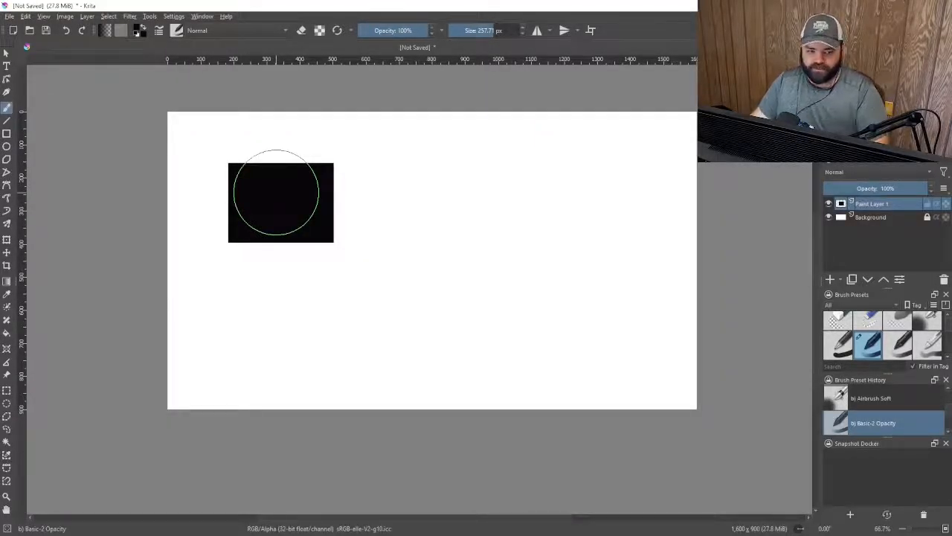
click(7, 254)
drag(274, 188, 600, 323)
Duplicate Paint Layer 1 and move the copy's rectangle toward the upper-left of the canvas
right_click(867, 208)
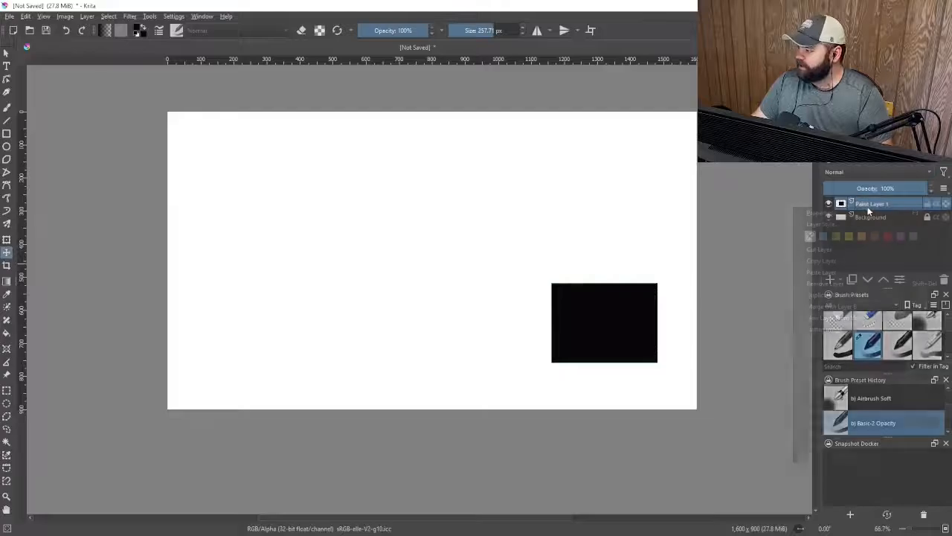
click(874, 295)
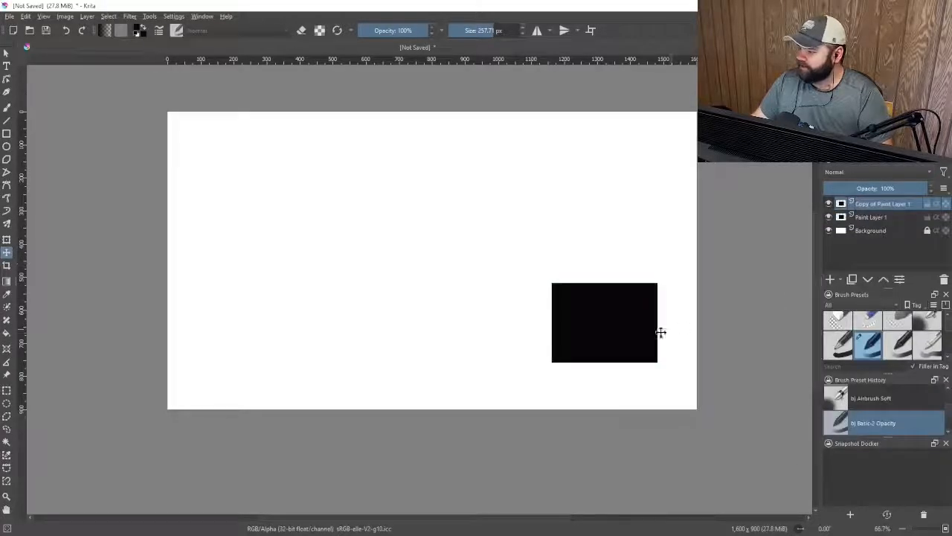
drag(659, 332, 285, 213)
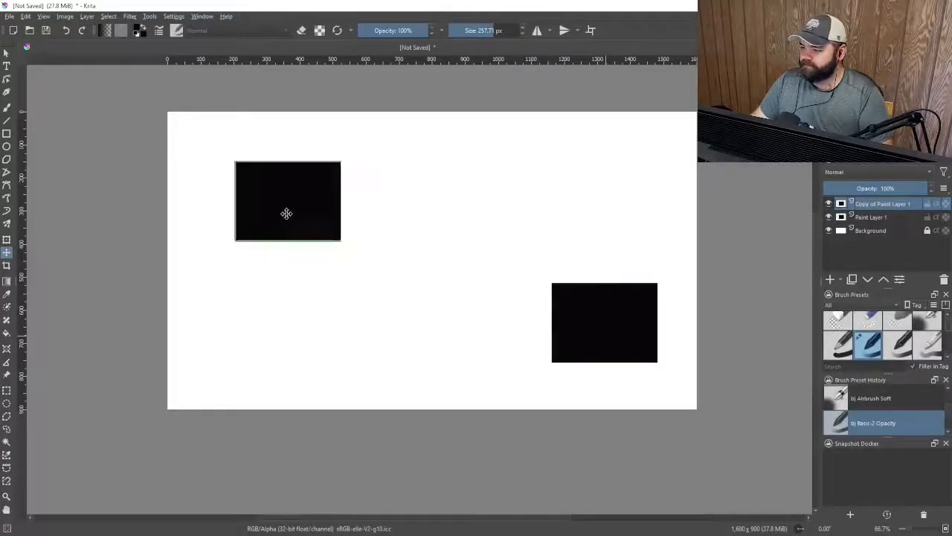
Scale the copied layer to a new size of 400 x 240 px
click(87, 17)
mouse_move(170, 119)
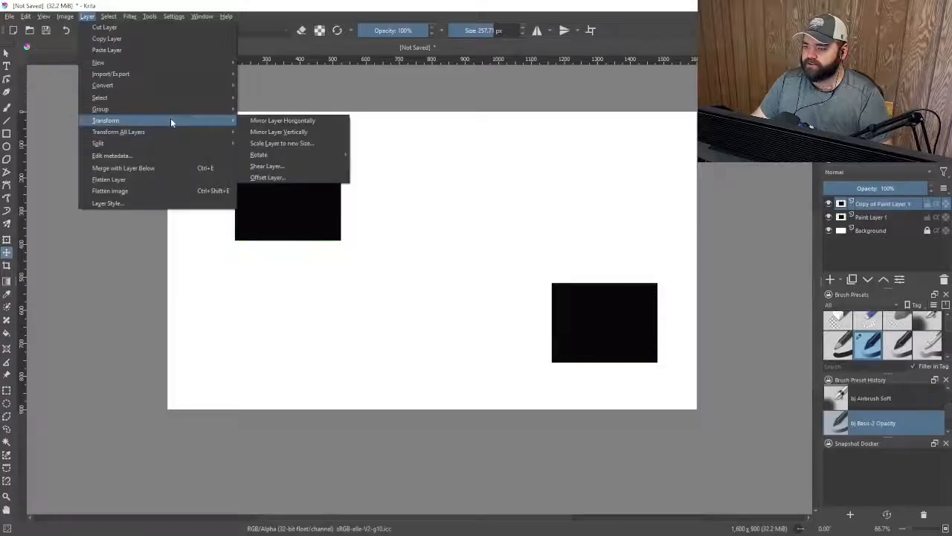
click(322, 142)
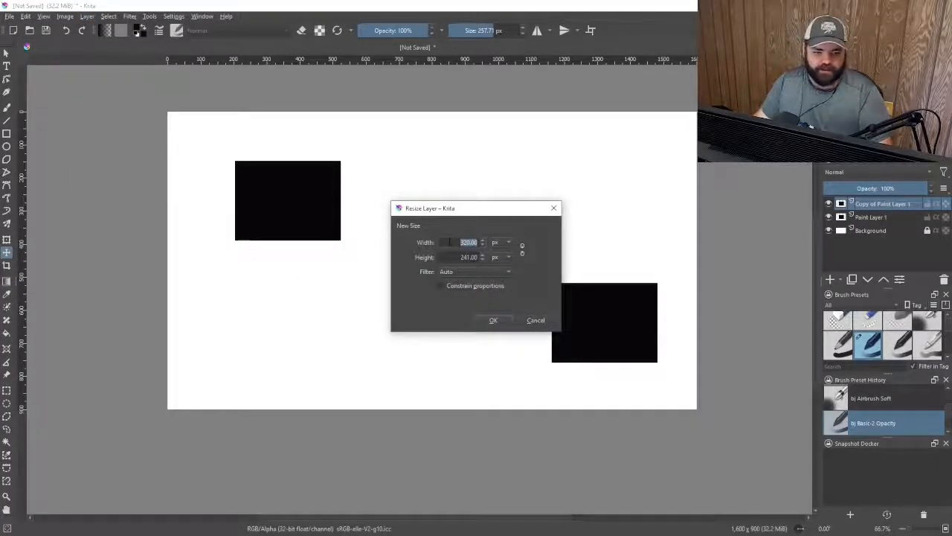
text(400)
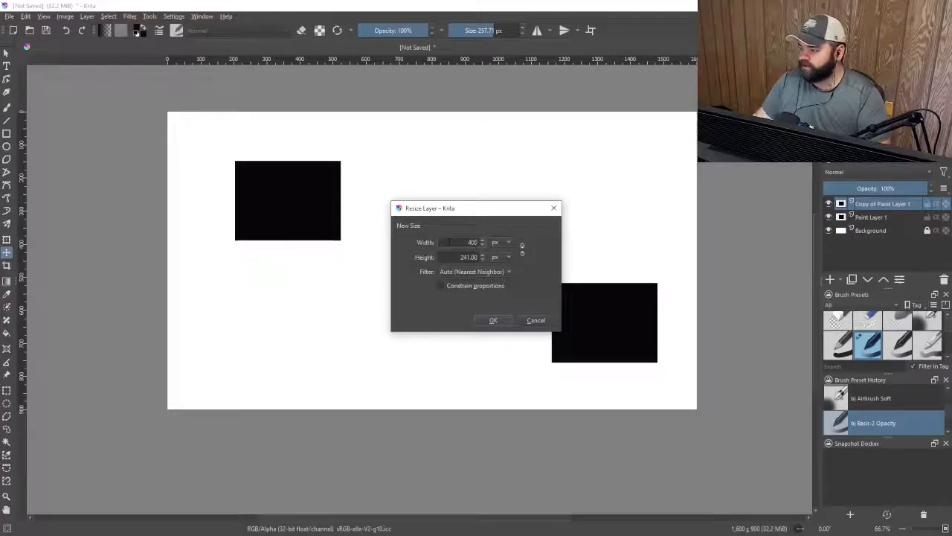
key(Tab)
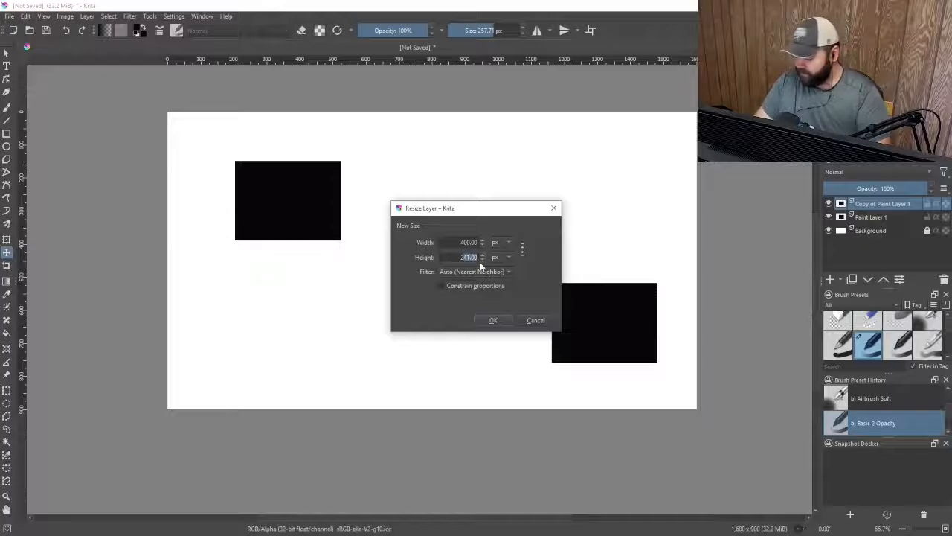
text(23)
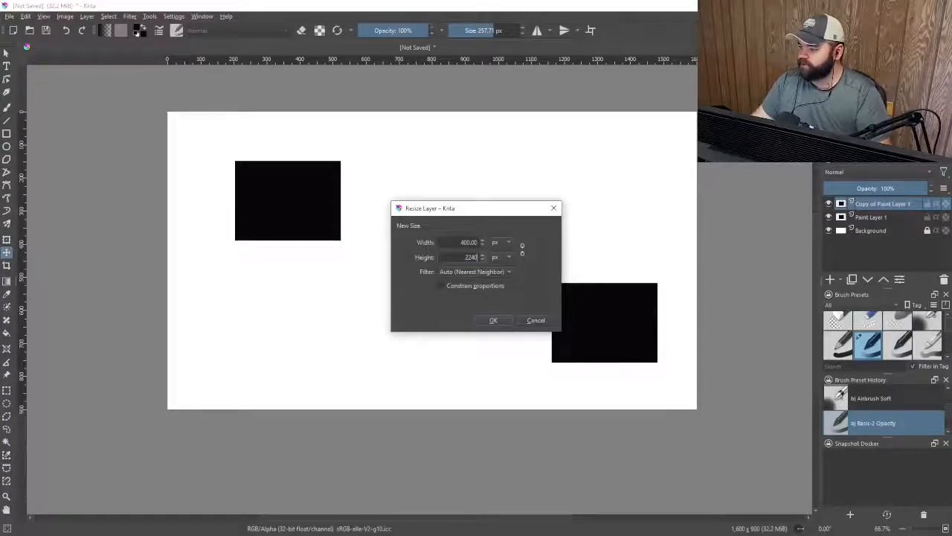
drag(469, 257, 461, 257)
key(BackSpace)
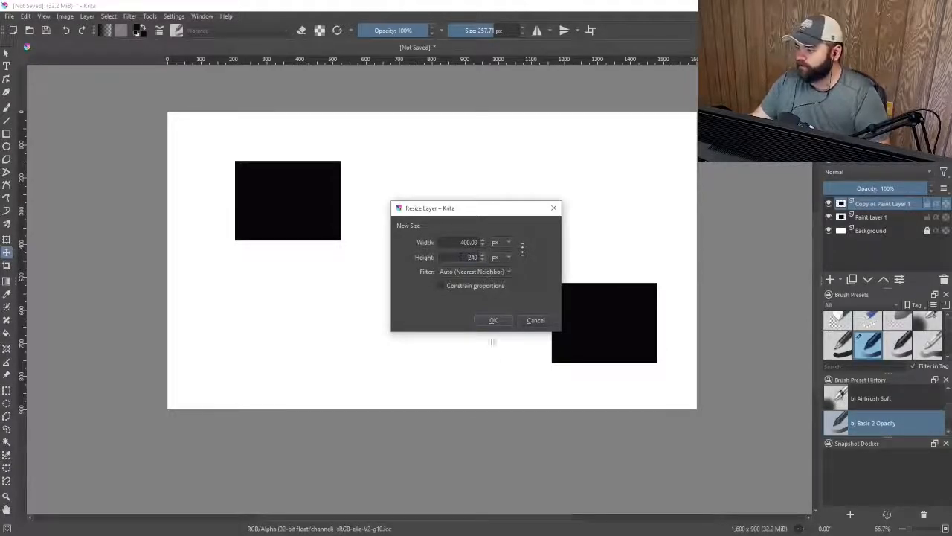
click(492, 320)
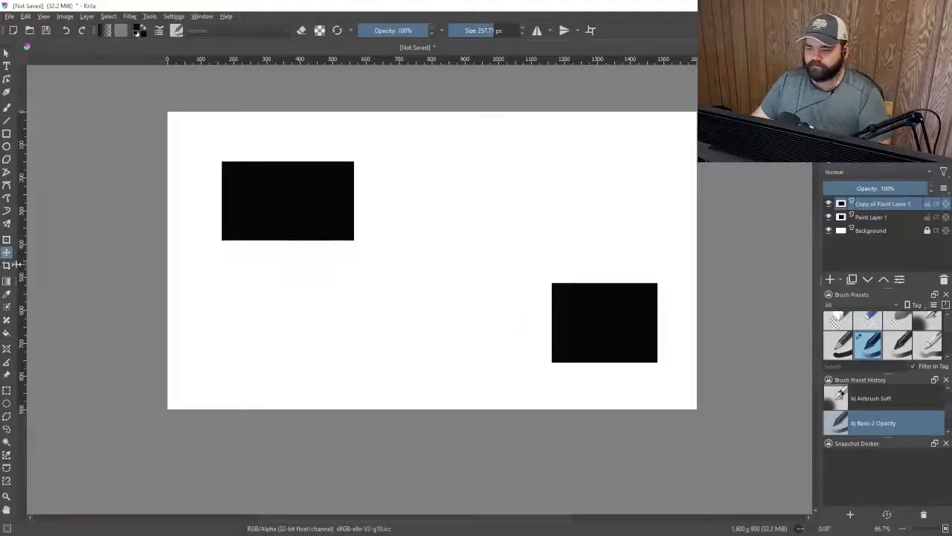
Move the copied rectangle to the canvas's upper-left corner and enlarge it with the Transform tool
drag(298, 209, 300, 230)
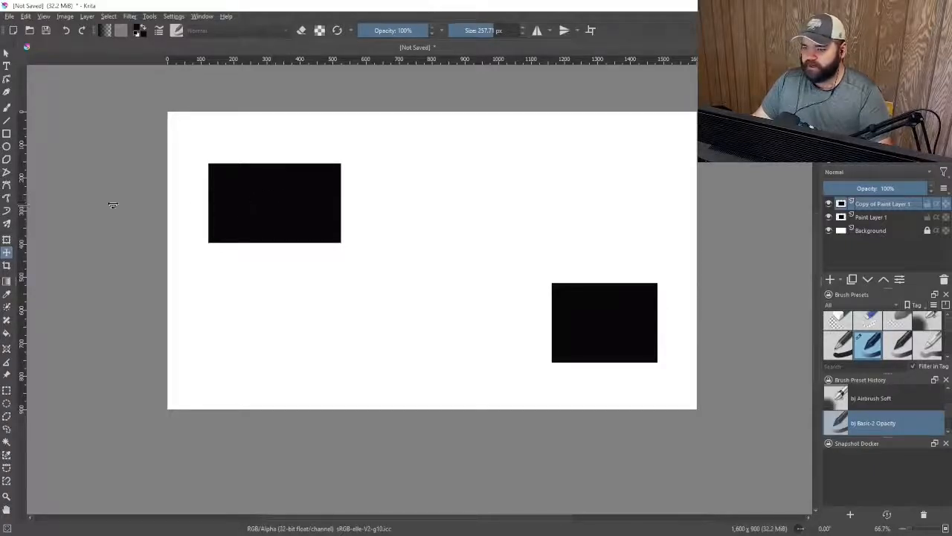
drag(247, 208, 217, 169)
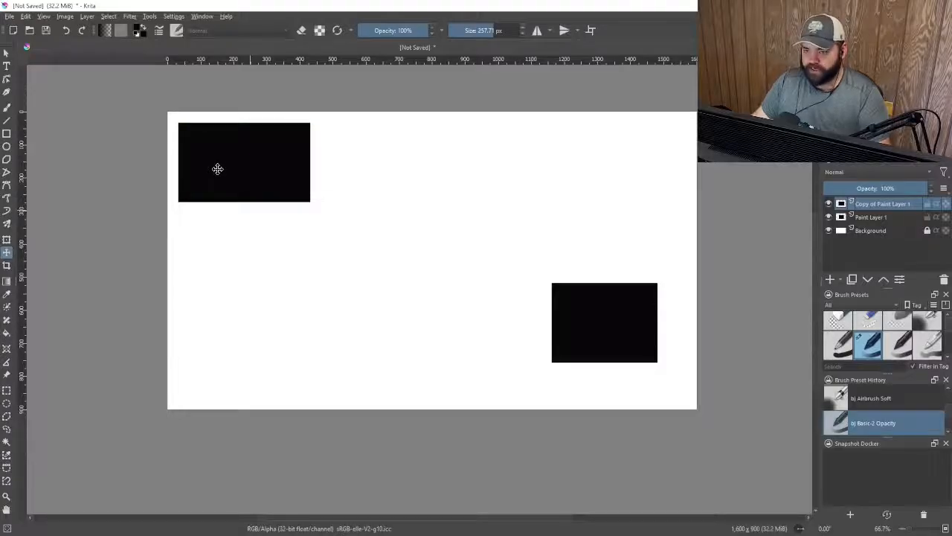
click(7, 241)
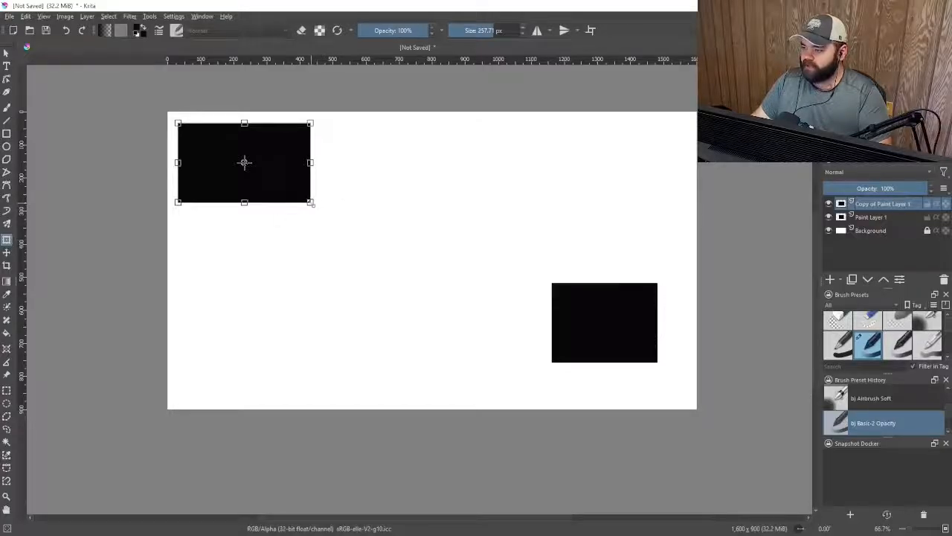
drag(313, 204, 454, 301)
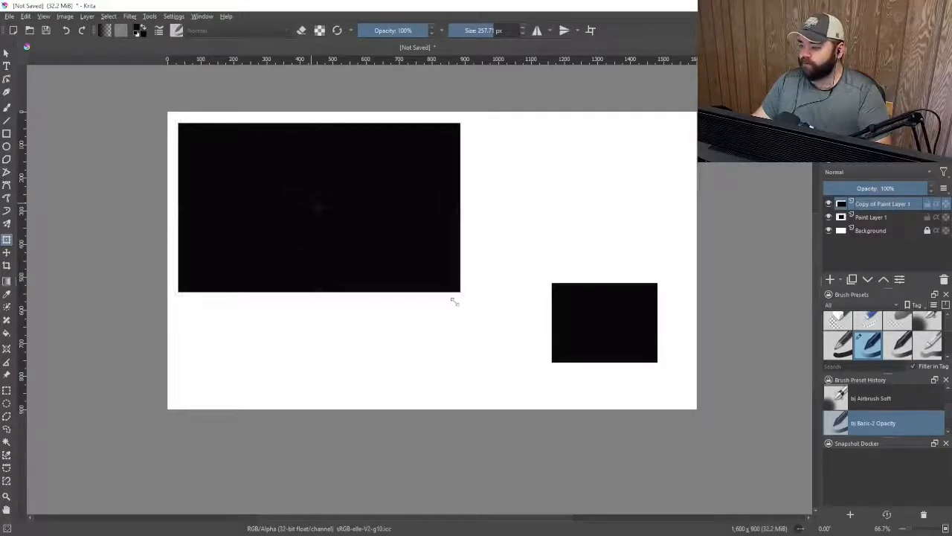
drag(454, 301, 523, 348)
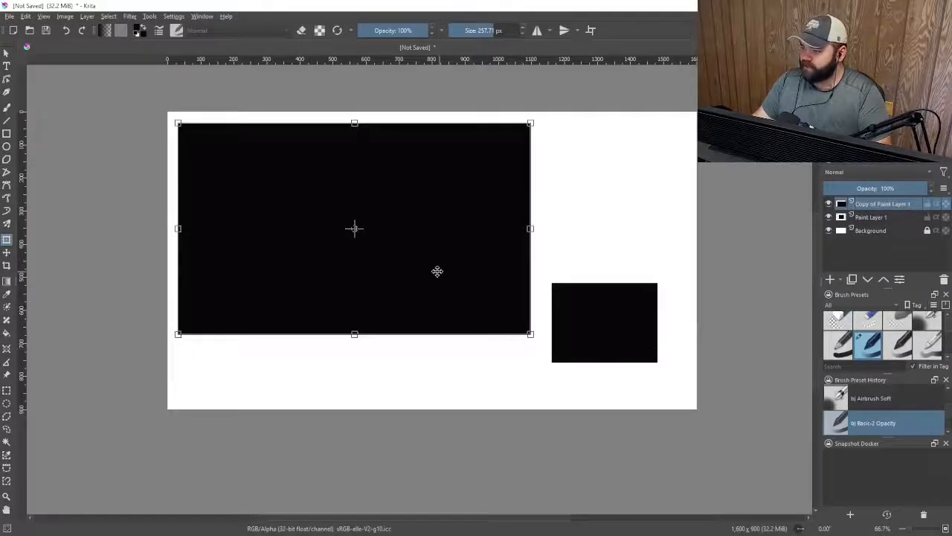
key(Return)
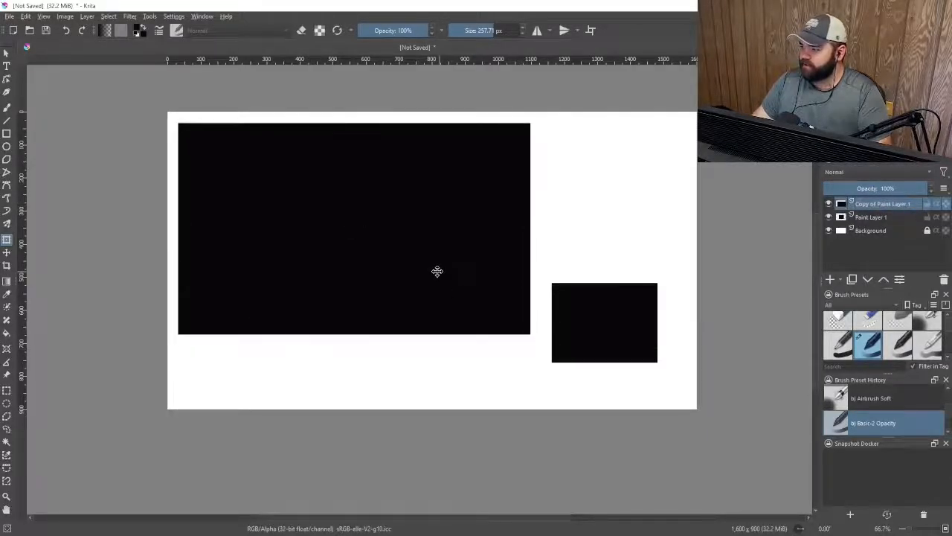
Move Paint Layer 1's rectangle up beside the large rectangle, level with its top edge
click(882, 218)
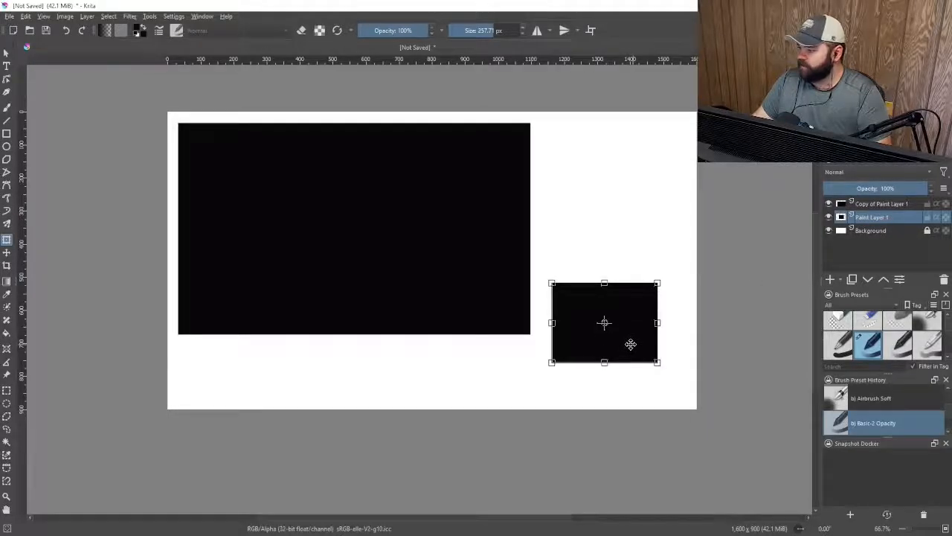
drag(631, 345, 610, 185)
key(Return)
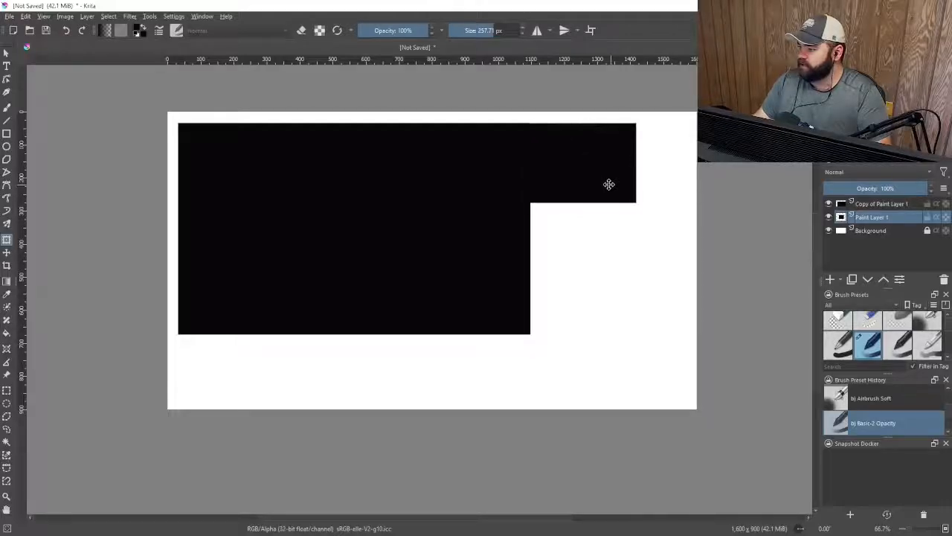
Nudge Paint Layer 1's rectangle slightly so its top edge aligns exactly with the large rectangle's
key(1)
scroll(599, 89, up, 1)
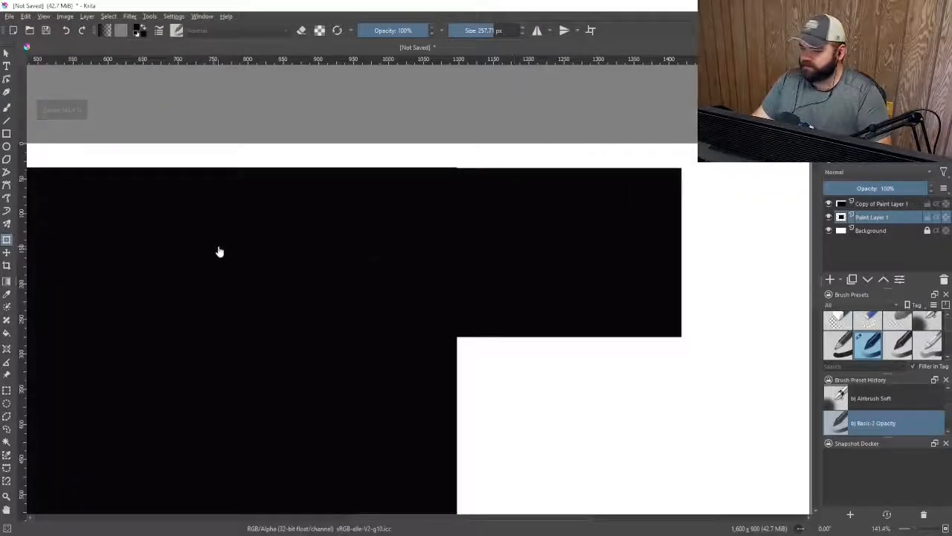
click(7, 251)
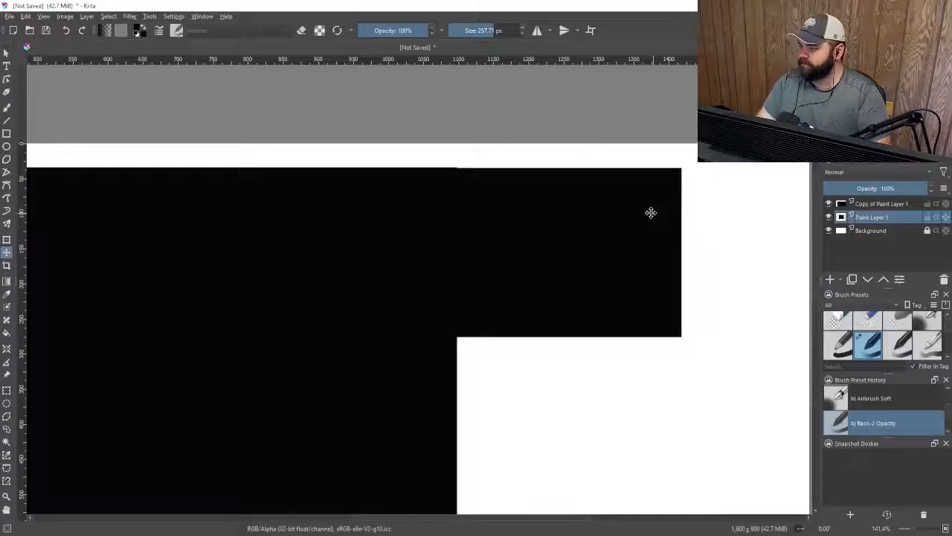
key(Up)
key(Up)
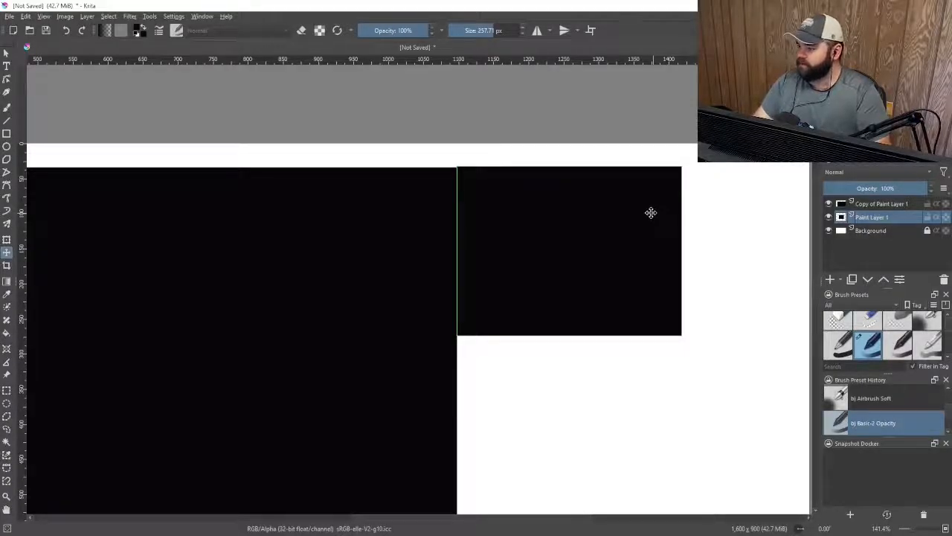
key(Down)
click(663, 131)
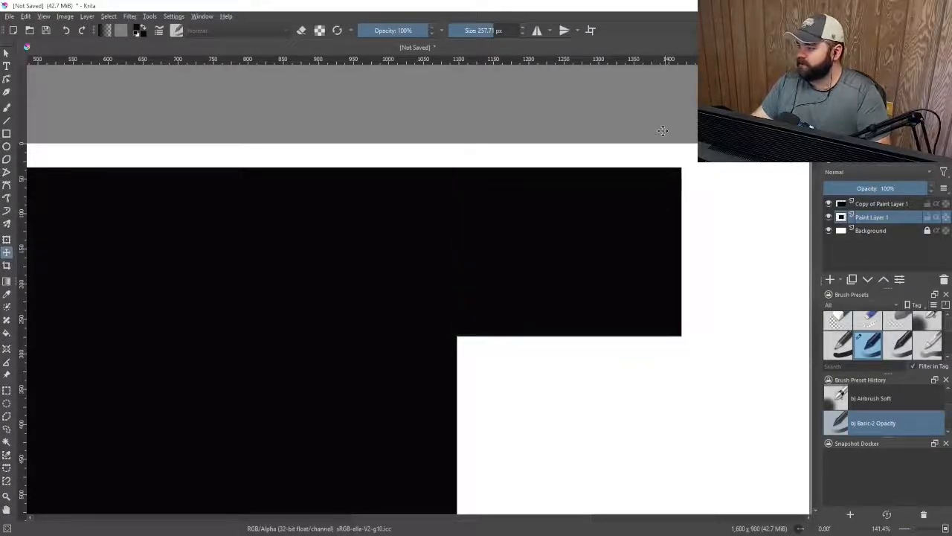
Nudge Paint Layer 1's rectangle to the right to leave a small gap beside the large rectangle
scroll(249, 170, down, 2)
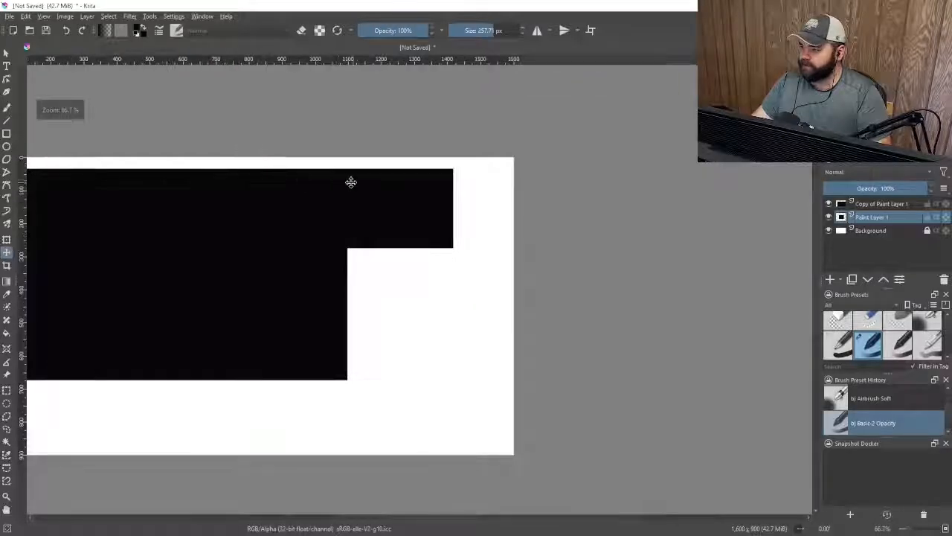
scroll(527, 219, down, 1)
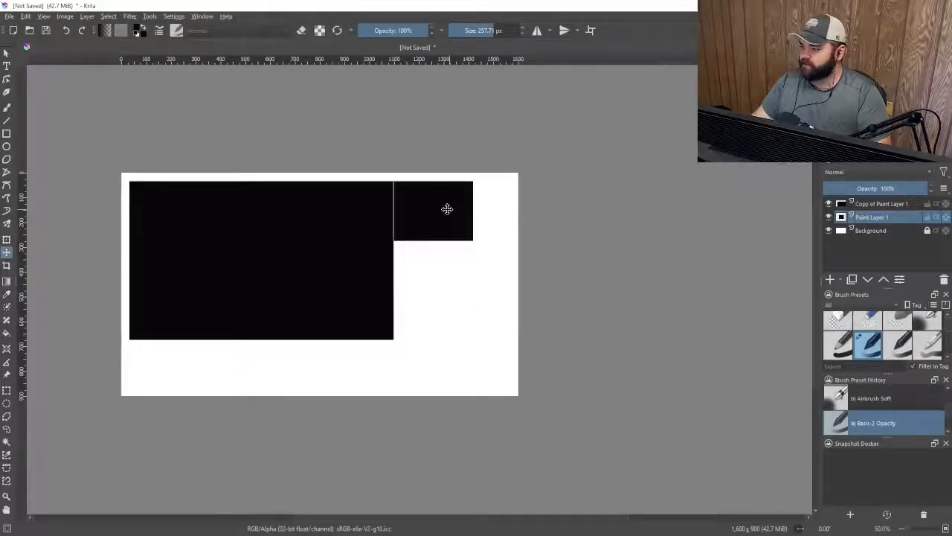
scroll(440, 195, up, 1)
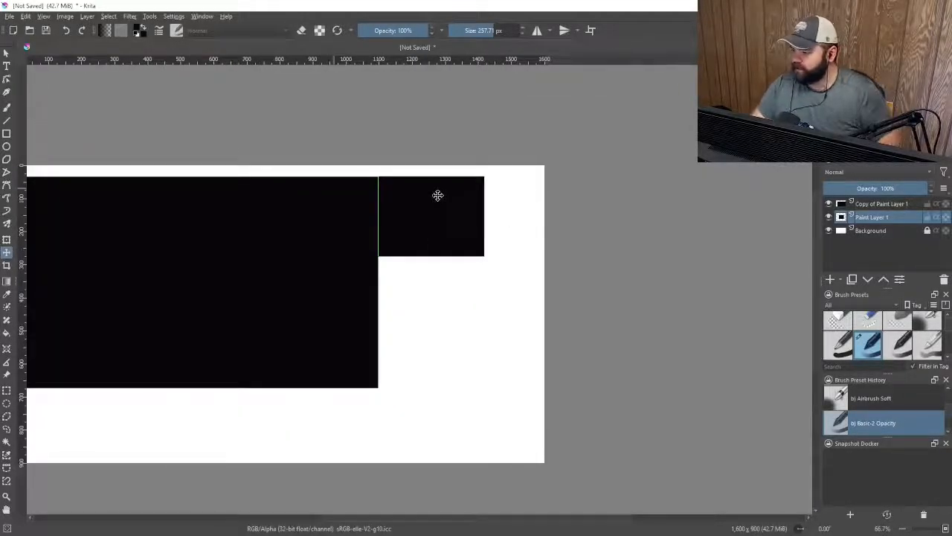
key(Right)
key(Right)
key(Right)
key(Right)
key(Right)
key(Right)
key(Right)
key(Right)
key(Right)
key(Right)
key(Right)
key(Right)
key(Right)
key(Right)
key(Right)
key(Right)
key(Right)
key(Right)
key(Right)
key(Right)
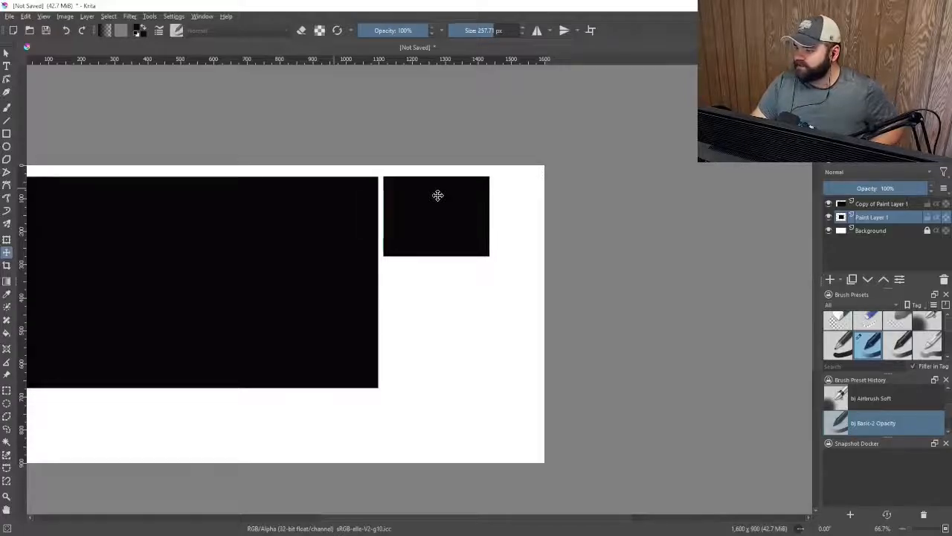
key(Right)
key(Right)
key(Right)
key(Right)
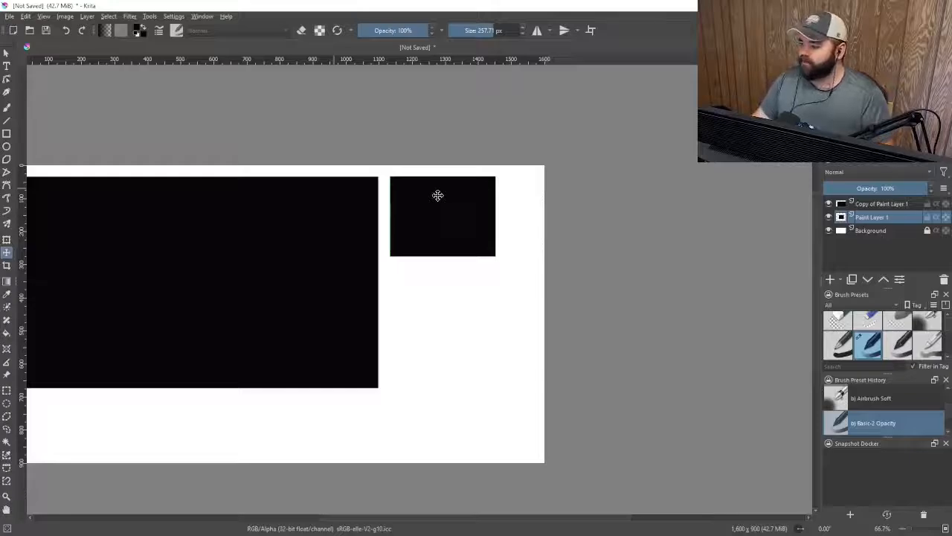
Enlarge Paint Layer 1's rectangle with the Transform tool by pulling its lower-right corner outward
scroll(437, 195, up, 4)
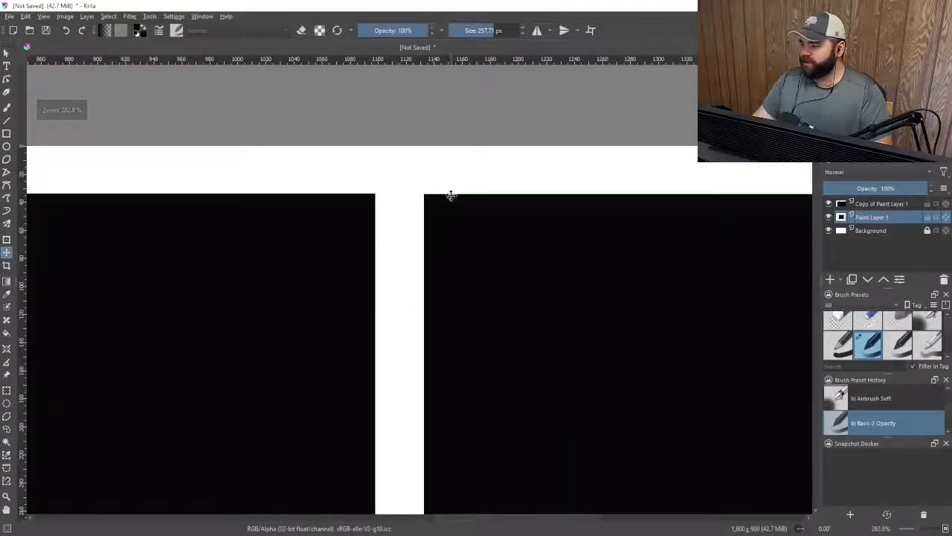
scroll(420, 193, down, 1)
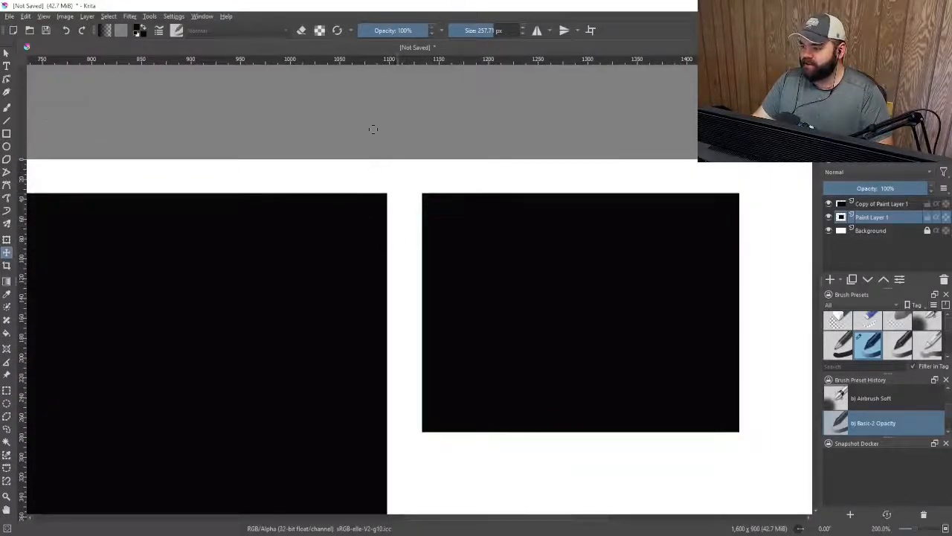
scroll(285, 185, down, 2)
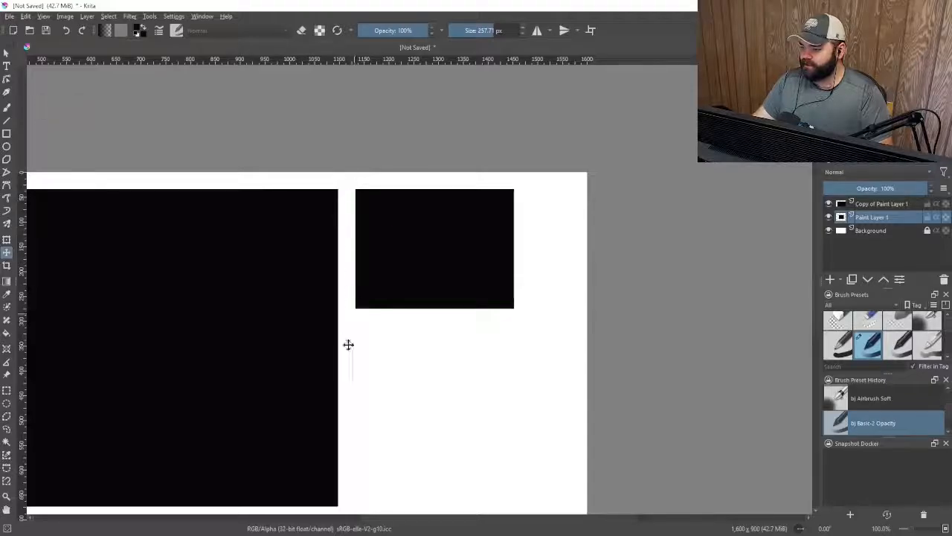
scroll(361, 154, down, 2)
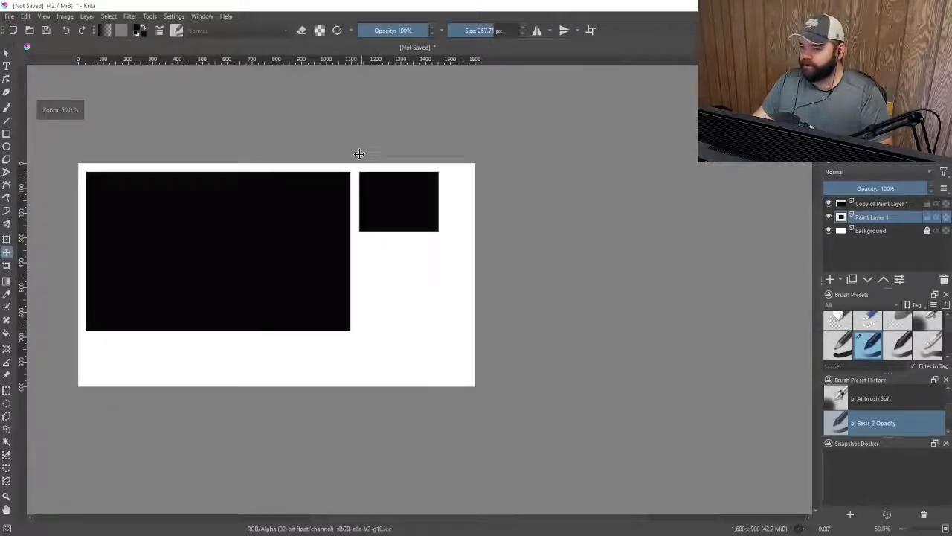
scroll(360, 154, up, 1)
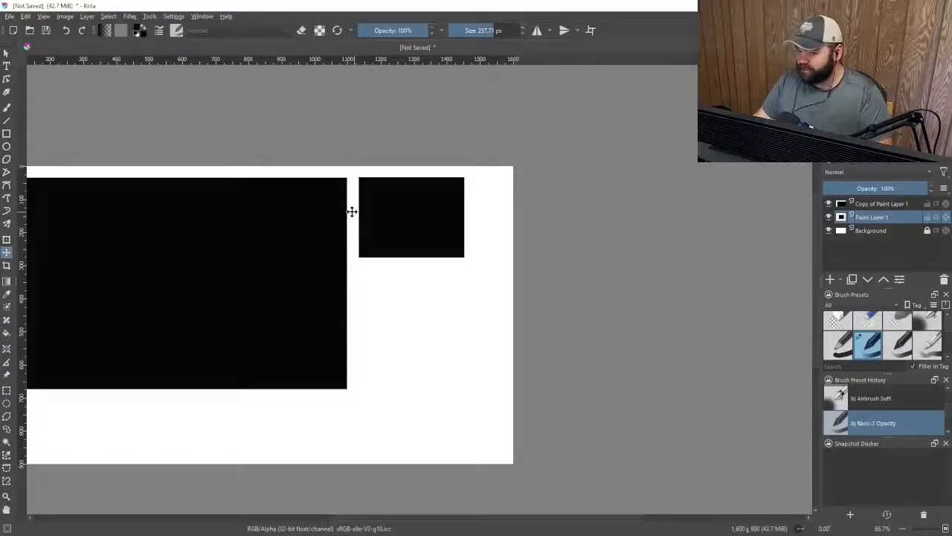
click(6, 241)
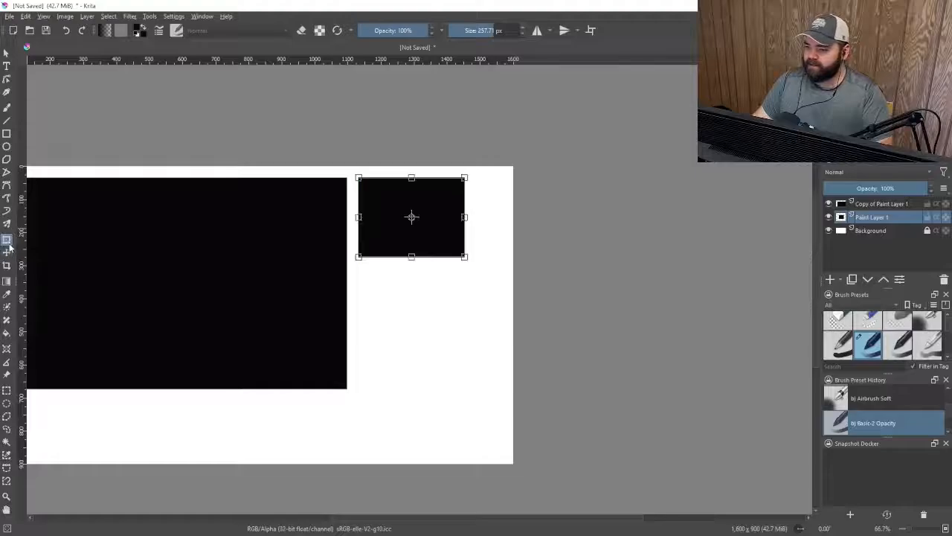
scroll(457, 254, up, 1)
drag(465, 259, 517, 305)
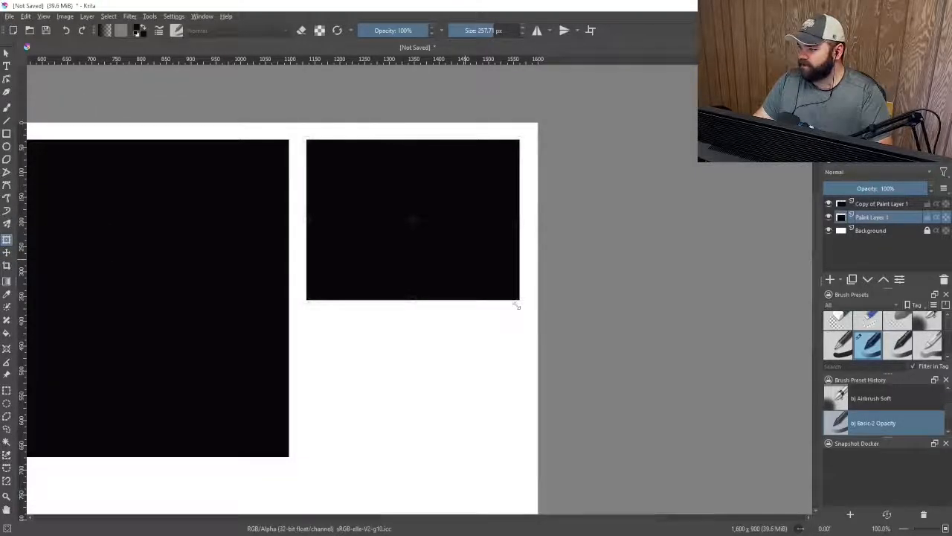
key(Return)
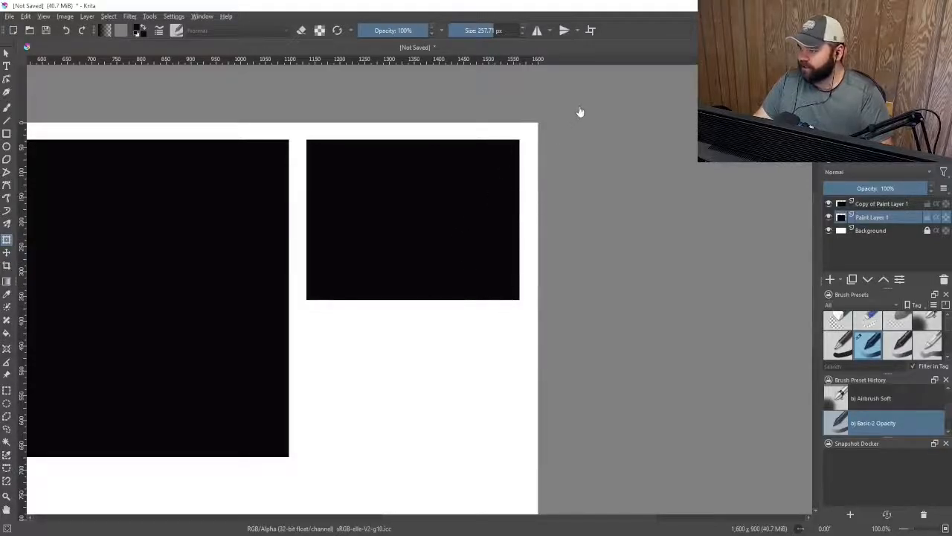
scroll(569, 111, down, 2)
scroll(512, 114, up, 1)
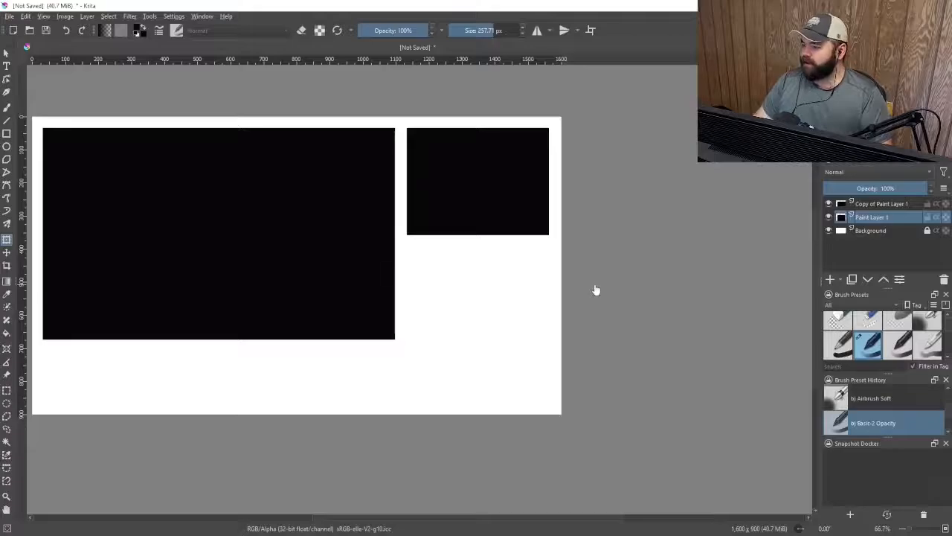
scroll(480, 234, down, 1)
scroll(488, 223, up, 1)
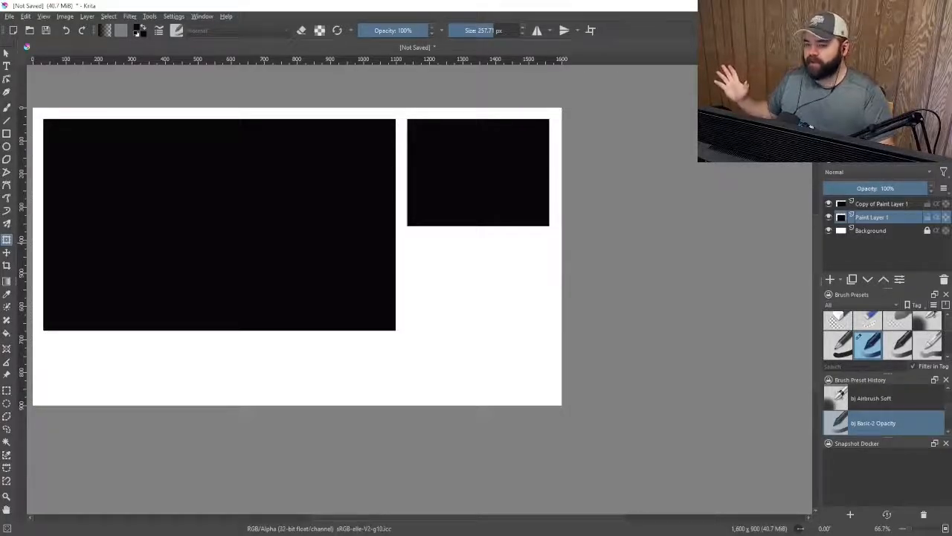
drag(0, 89, 163, 49)
click(257, 126)
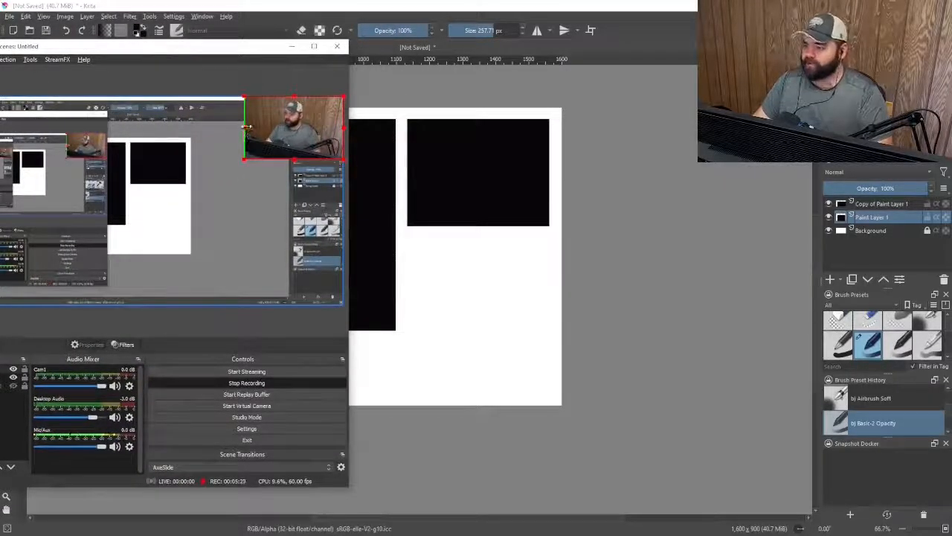
mouse_move(244, 134)
mouse_down()
mouse_move(230, 130)
mouse_move(313, 129)
mouse_move(255, 130)
mouse_move(292, 134)
mouse_move(240, 141)
mouse_up()
drag(229, 52, 0, 53)
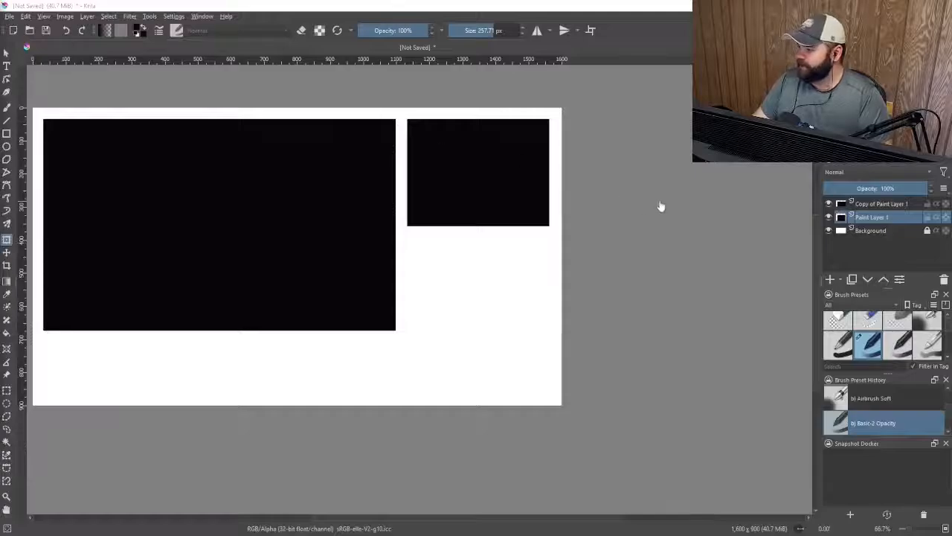
Duplicate Paint Layer 1 and move the copy straight down below the original small rectangle
right_click(866, 220)
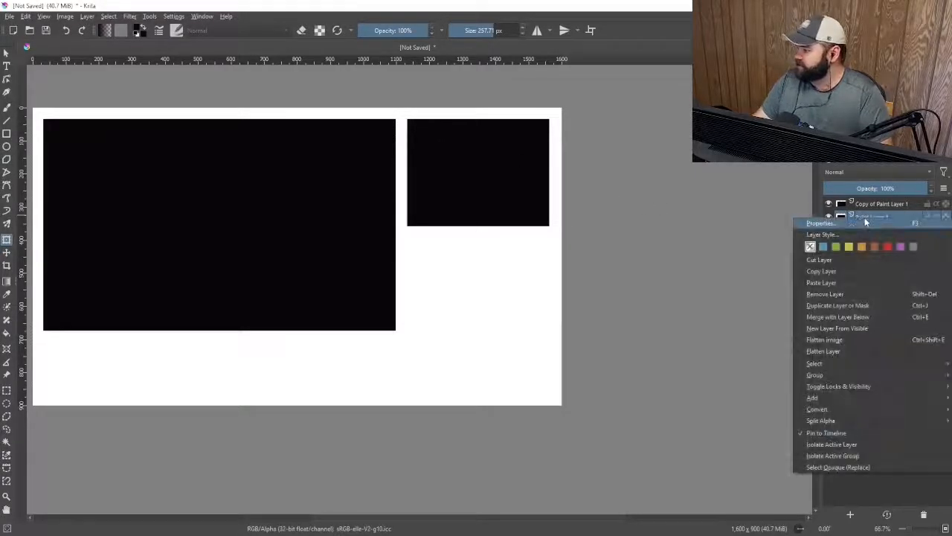
click(886, 308)
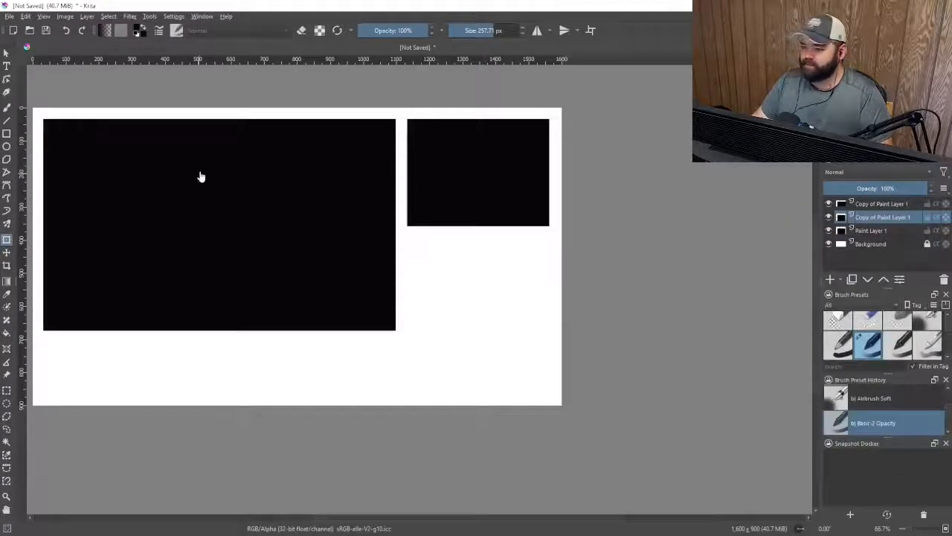
click(6, 253)
drag(480, 175, 481, 296)
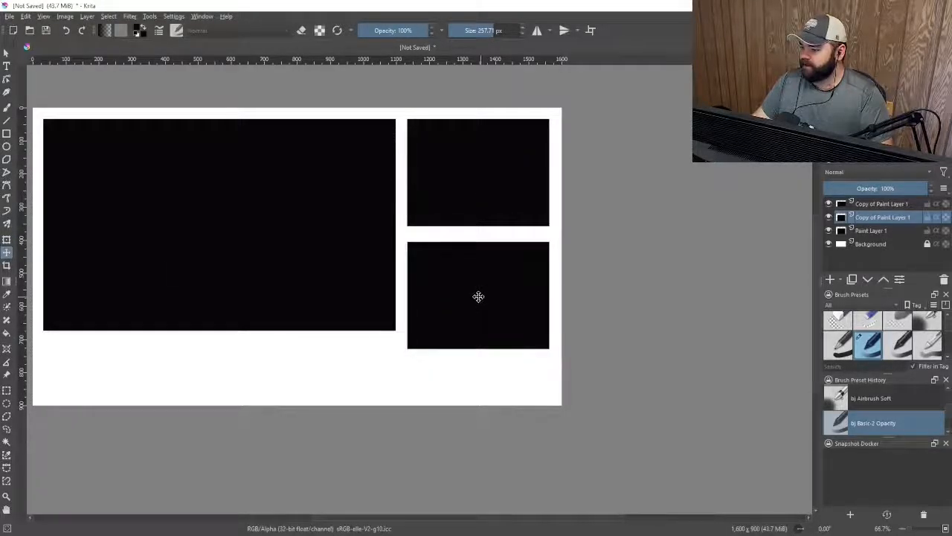
Shorten the duplicated small rectangle slightly from its bottom edge with the Transform tool
key(ctrl+t)
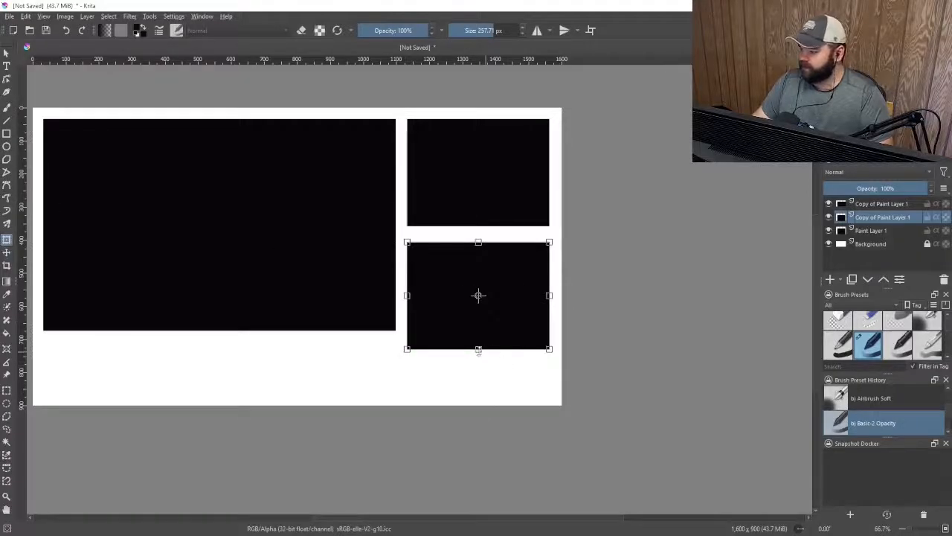
drag(478, 349, 479, 331)
scroll(502, 202, down, 1)
key(Return)
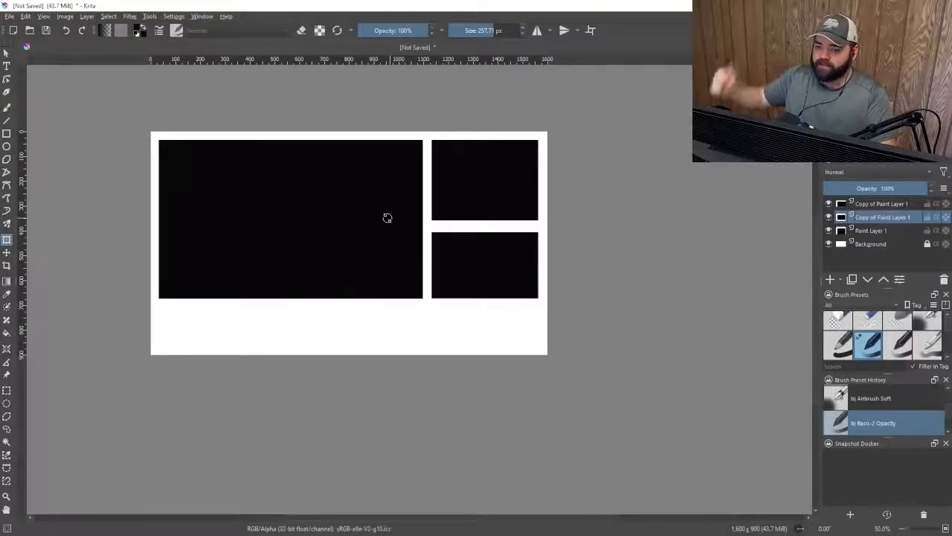
click(502, 162)
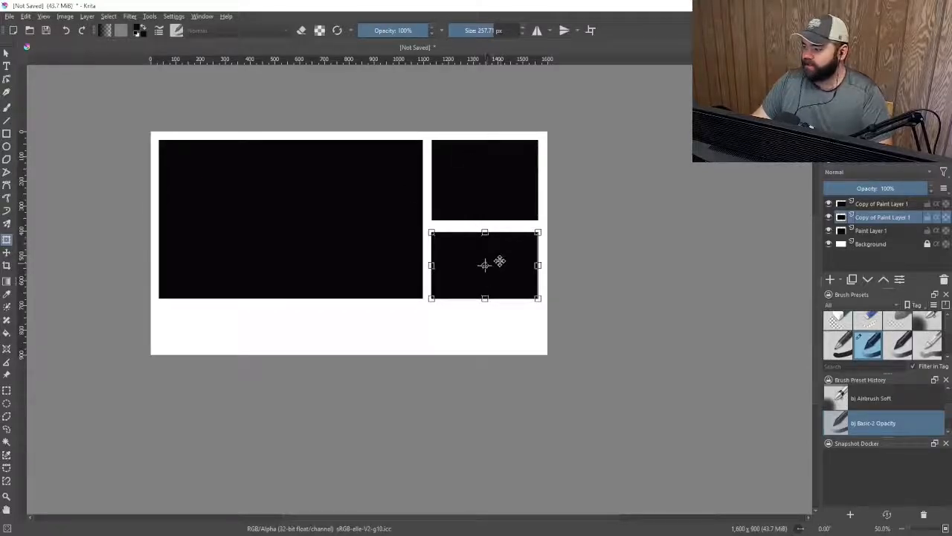
scroll(326, 409, up, 1)
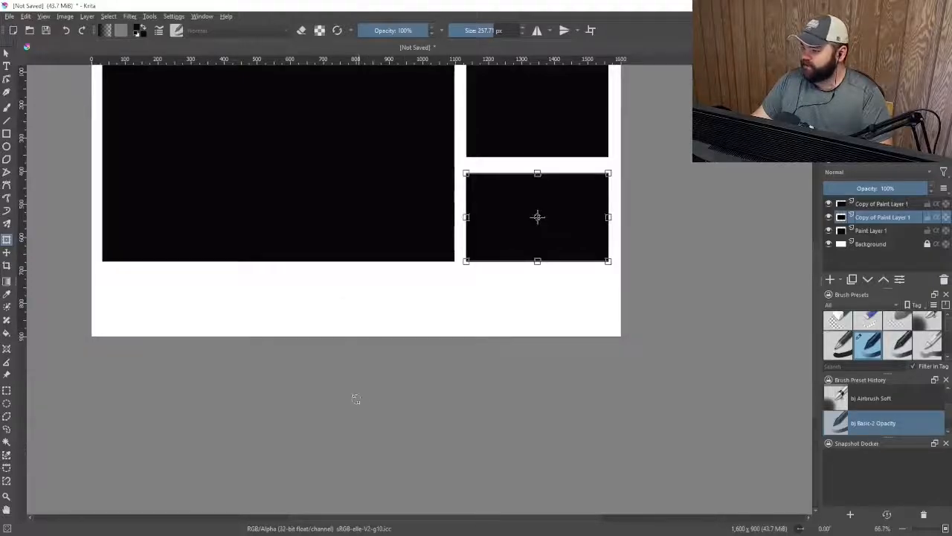
Duplicate the large rectangle's layer and stretch the copy's width to the right edge of the small rectangles
click(902, 206)
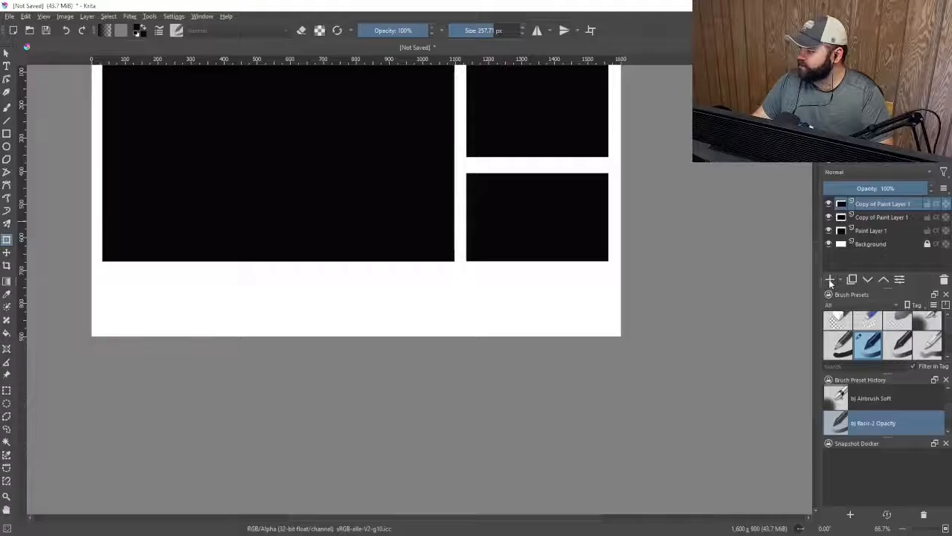
right_click(879, 207)
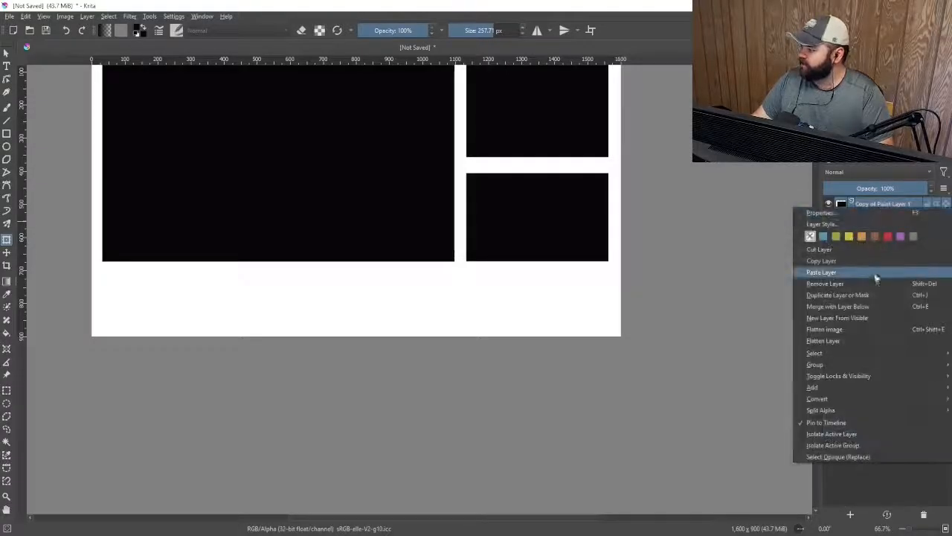
click(877, 296)
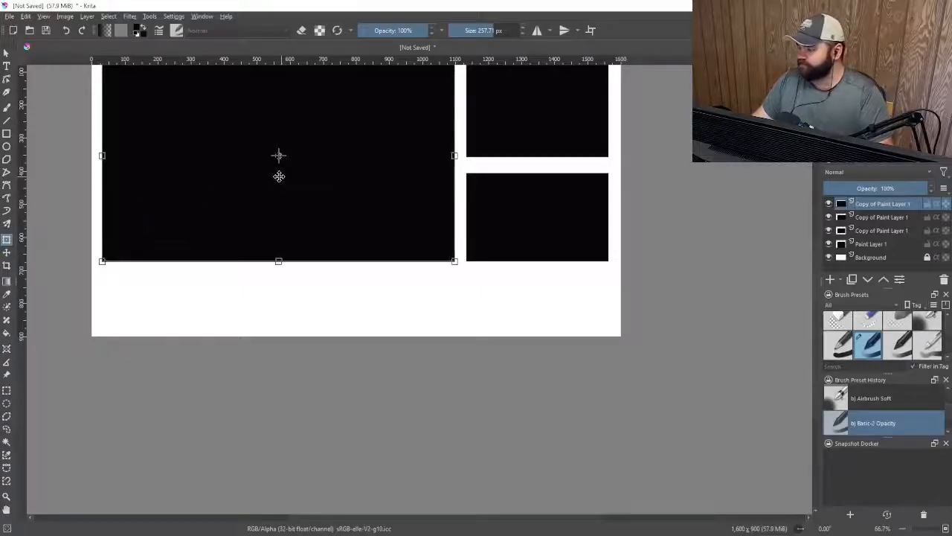
scroll(217, 238, down, 1)
scroll(365, 139, up, 1)
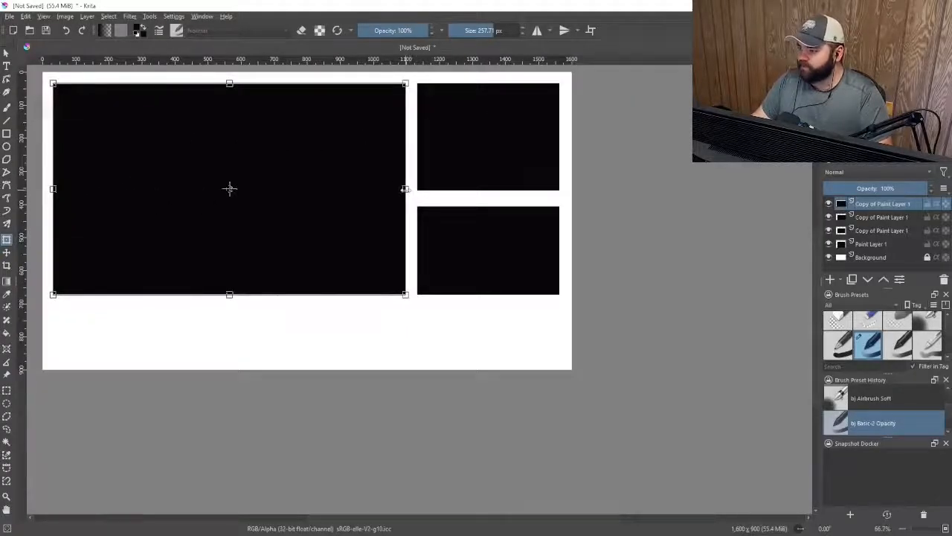
drag(404, 189, 558, 201)
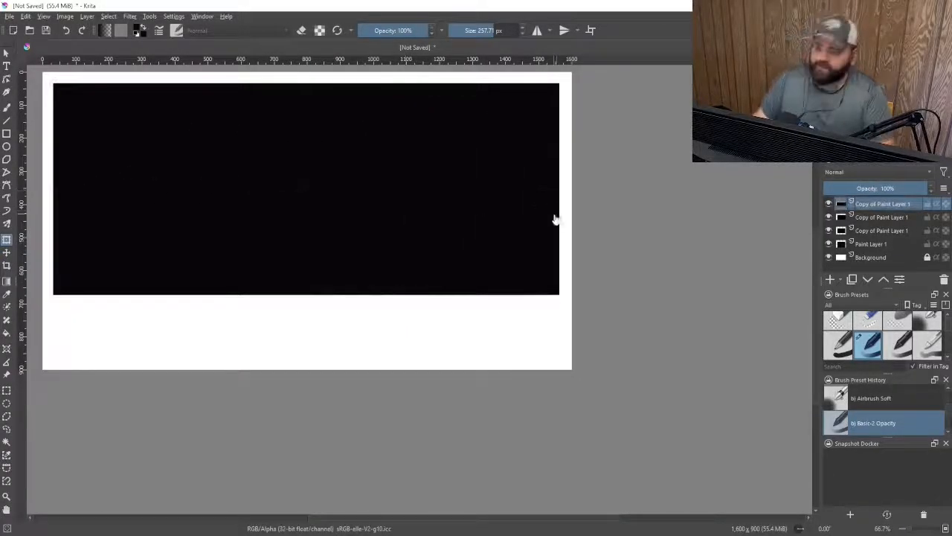
Mirror the new copy layer vertically
click(6, 253)
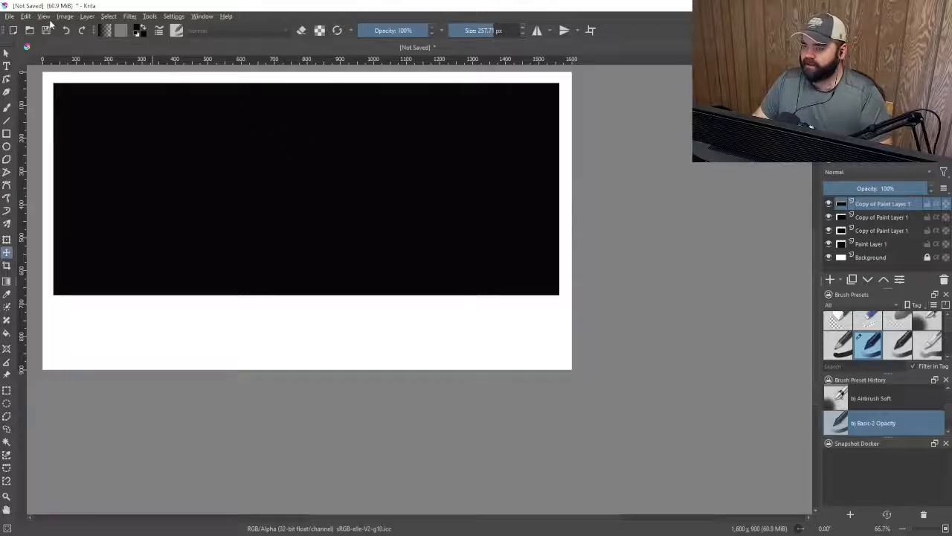
click(91, 17)
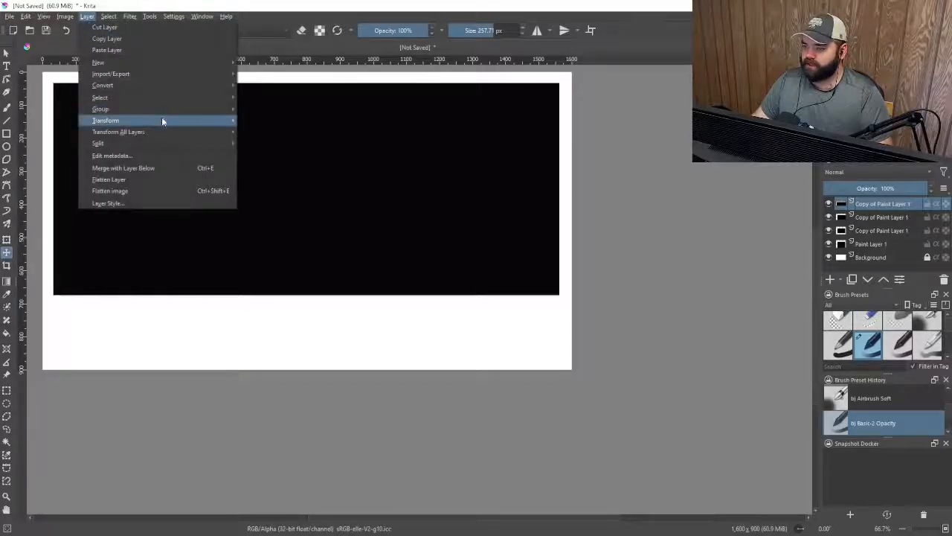
mouse_move(161, 117)
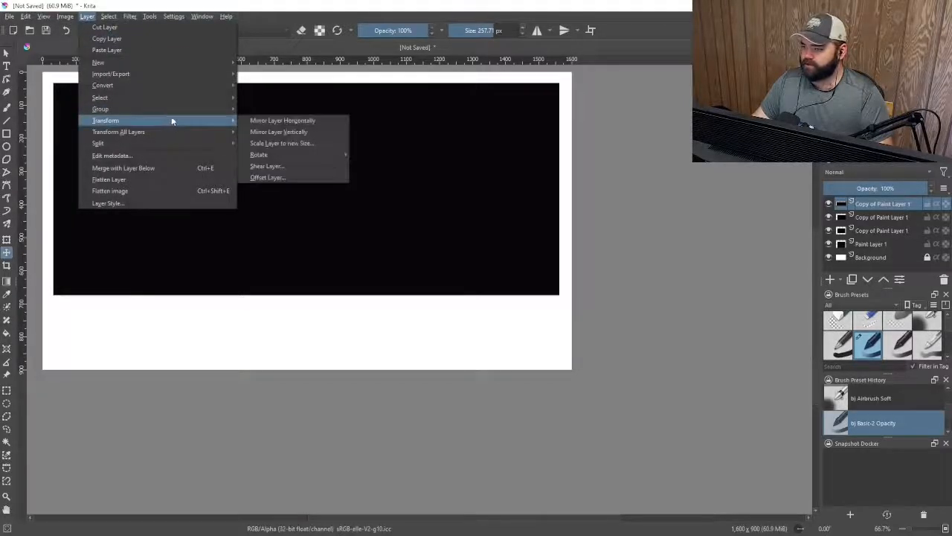
click(330, 132)
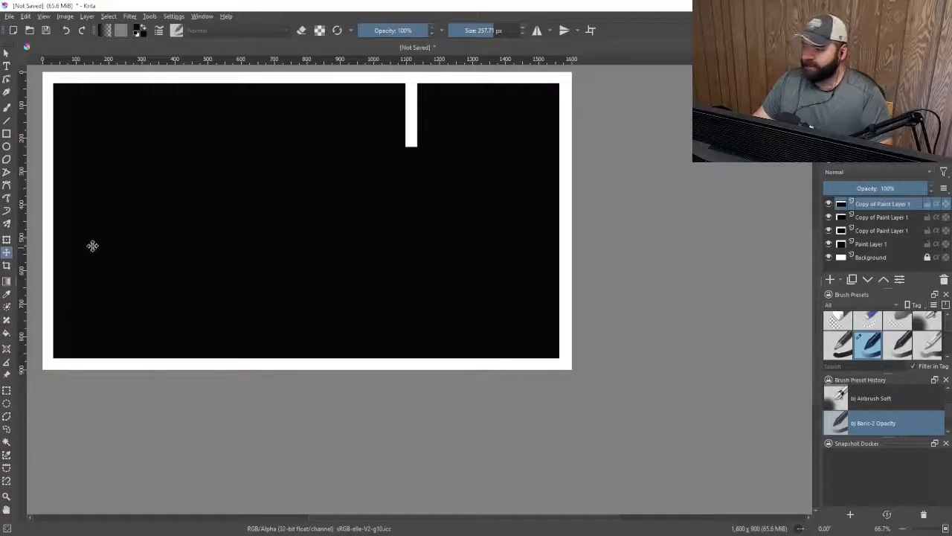
Move the mirrored copy straight down to the canvas bottom, forming a full-width bar beneath the other rectangles
click(7, 238)
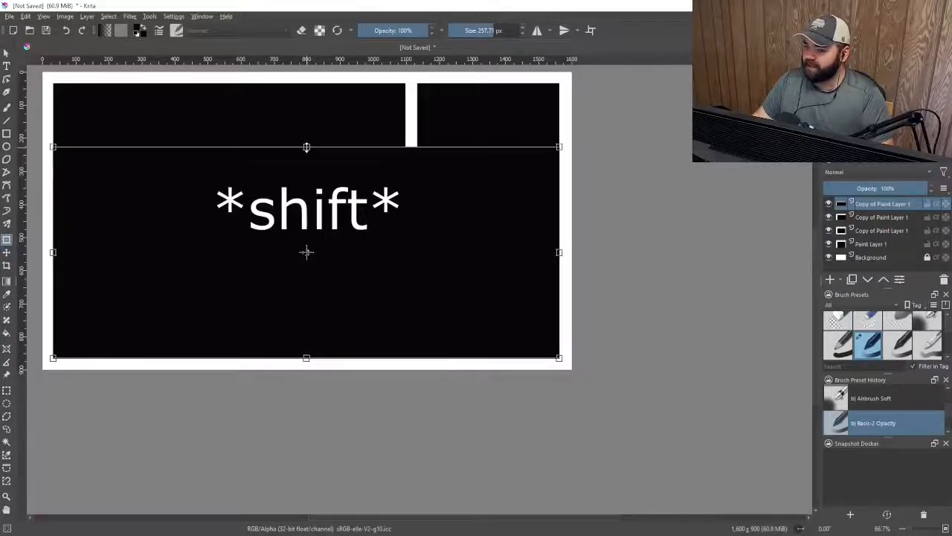
drag(305, 251, 308, 307)
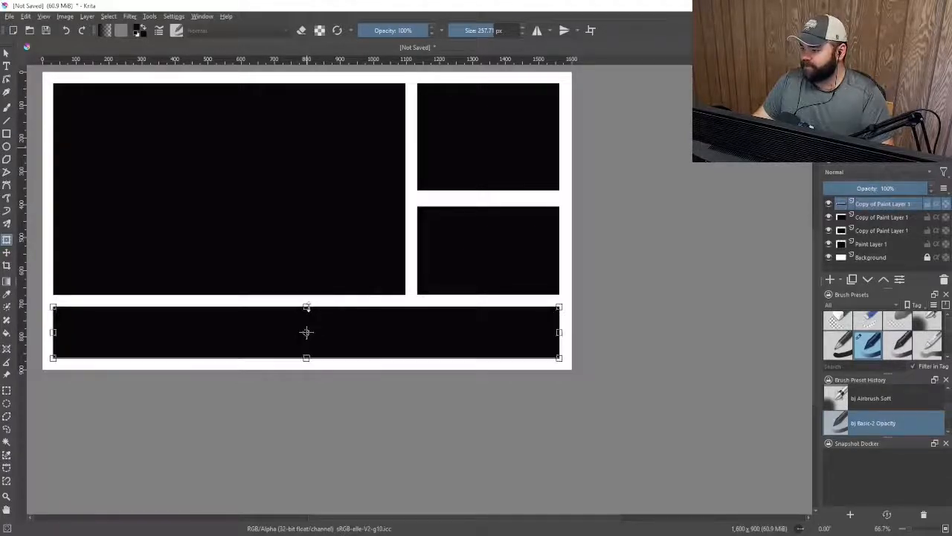
key(Return)
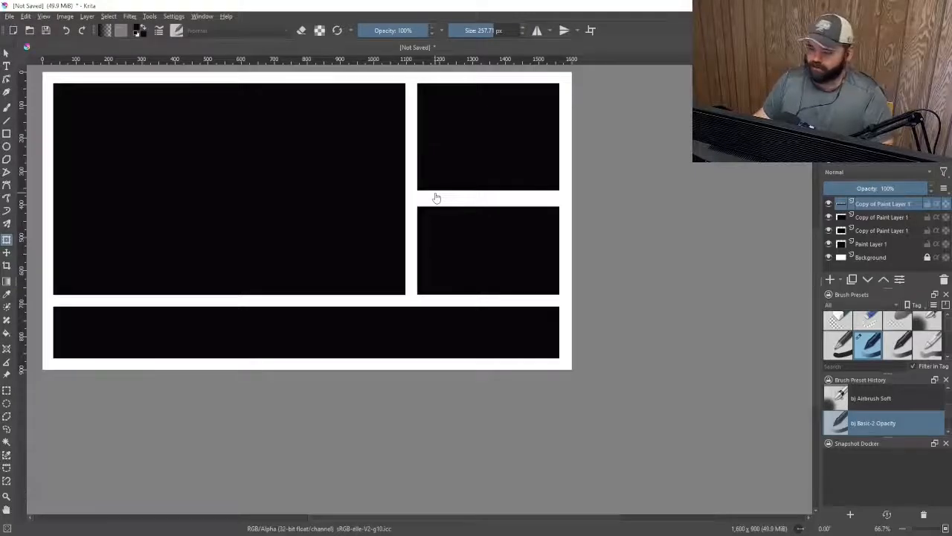
click(6, 108)
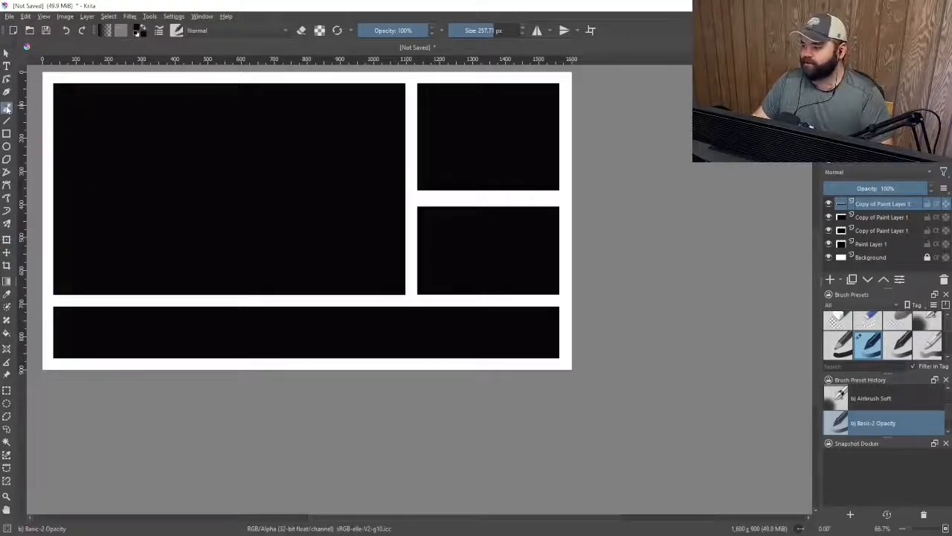
click(471, 30)
text(20)
key(Return)
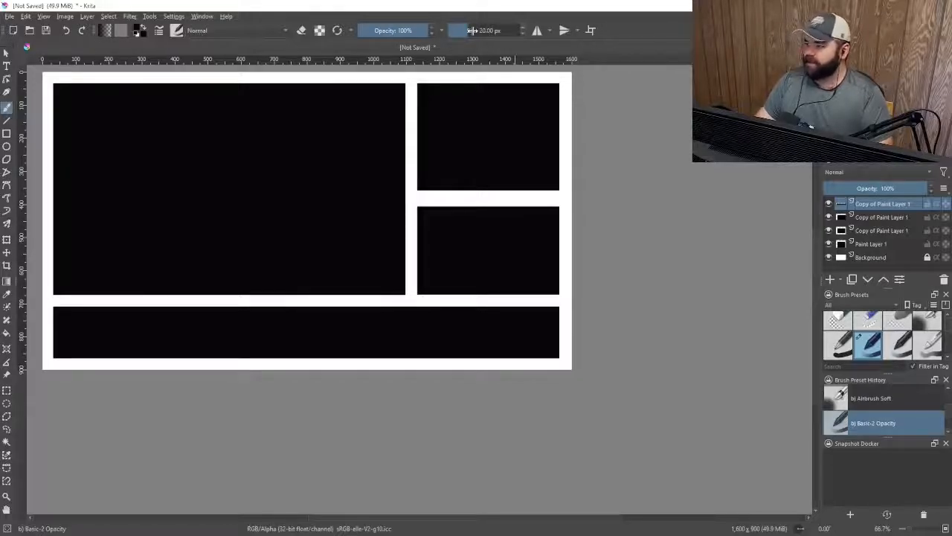
scroll(413, 92, up, 4)
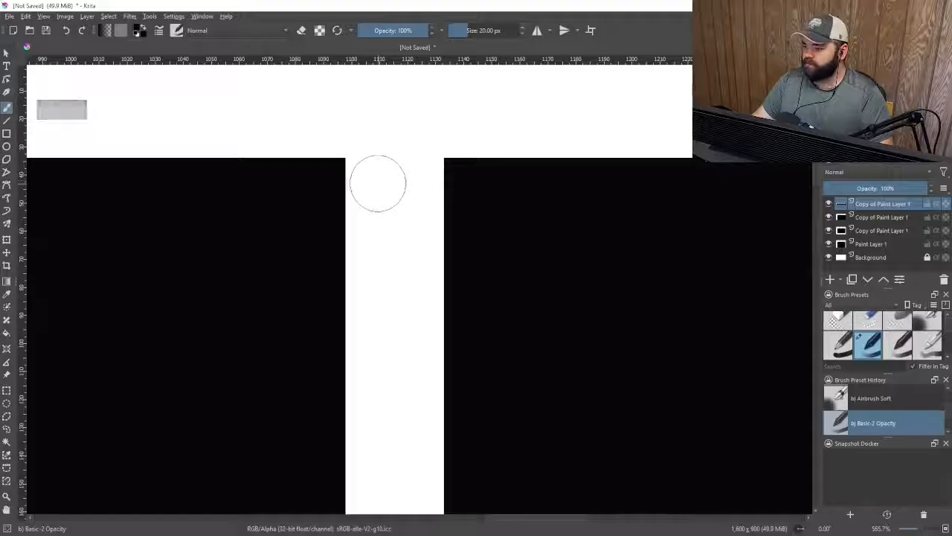
click(830, 280)
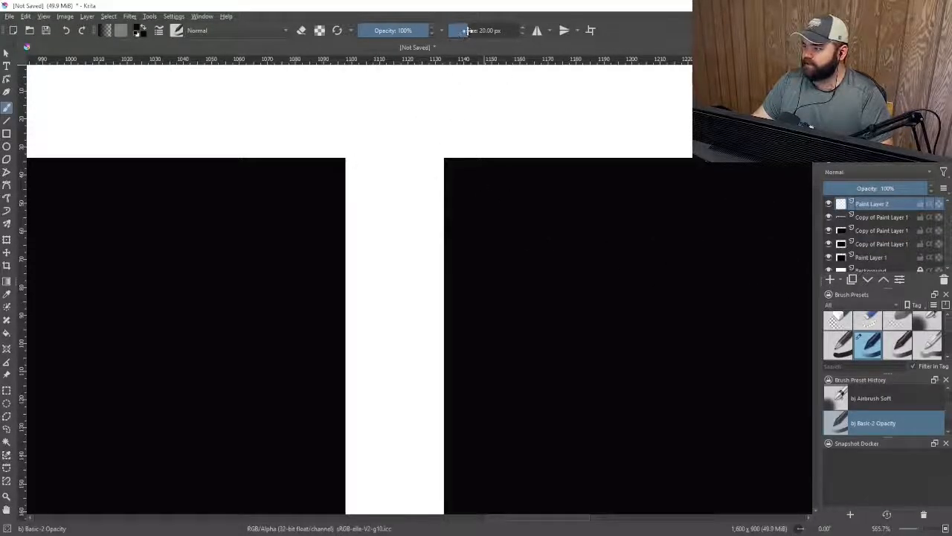
drag(468, 30, 475, 31)
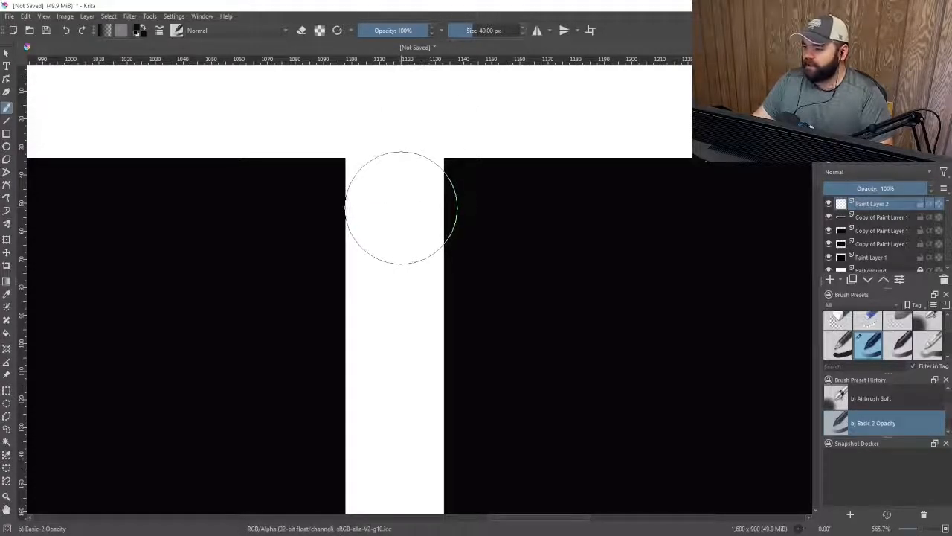
click(401, 208)
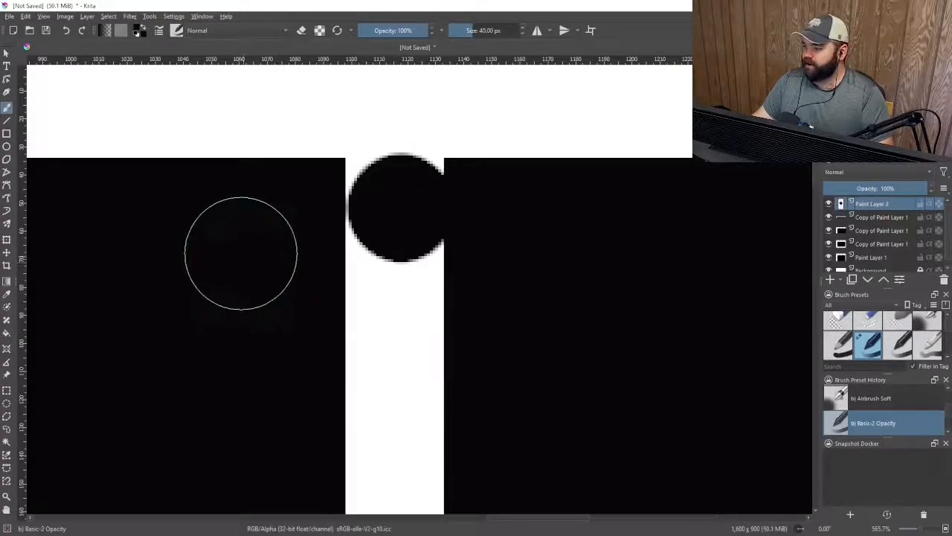
scroll(241, 253, down, 5)
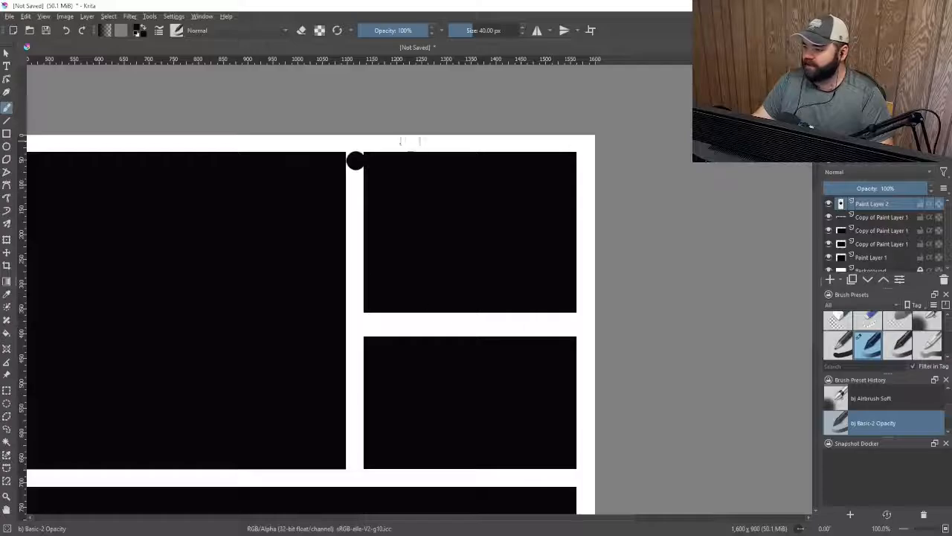
scroll(355, 160, up, 2)
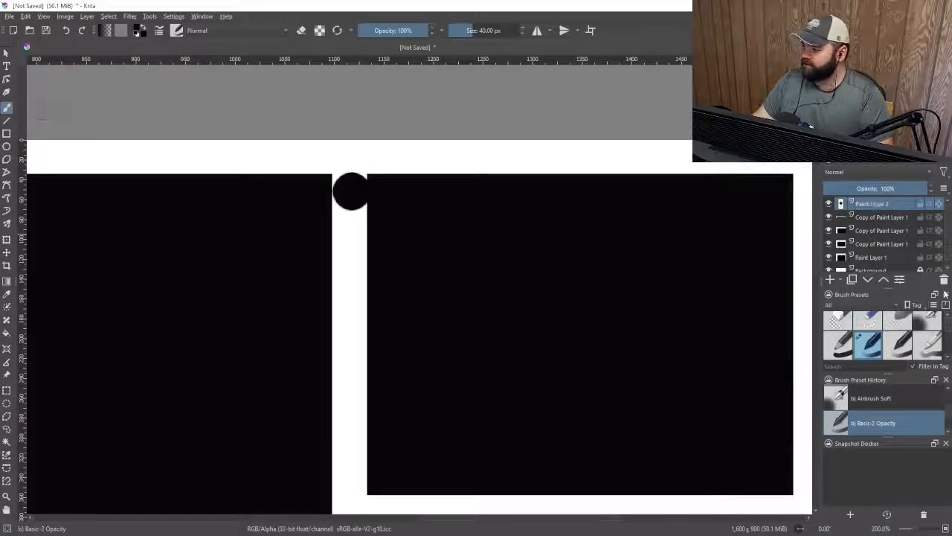
click(944, 280)
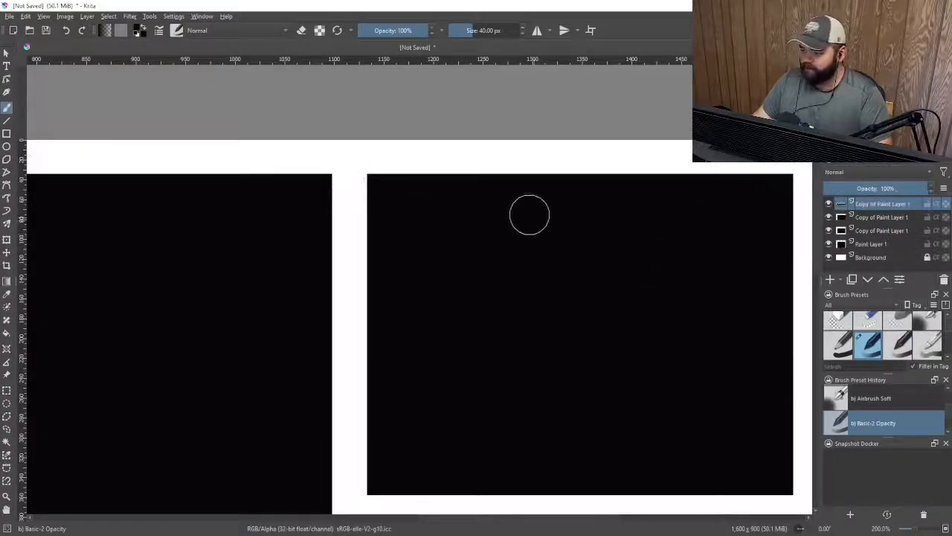
scroll(415, 120, down, 4)
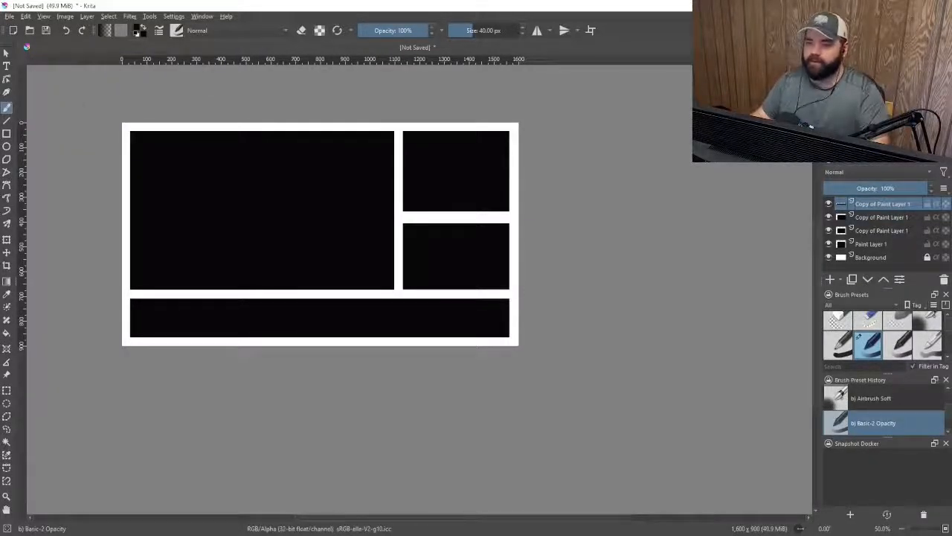
Add a new paint layer directly above the Background layer
scroll(283, 251, down, 2)
scroll(255, 189, up, 2)
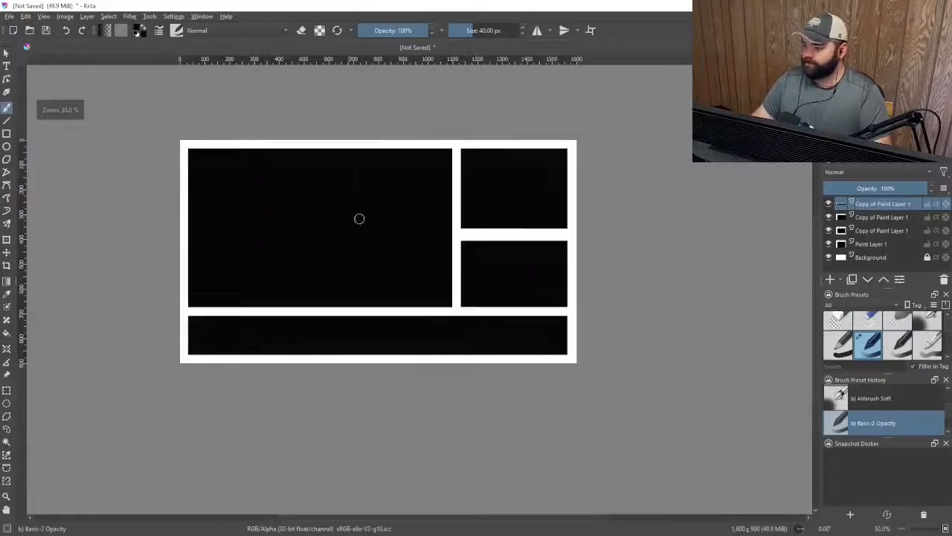
scroll(394, 285, up, 1)
scroll(421, 321, down, 1)
scroll(377, 262, up, 1)
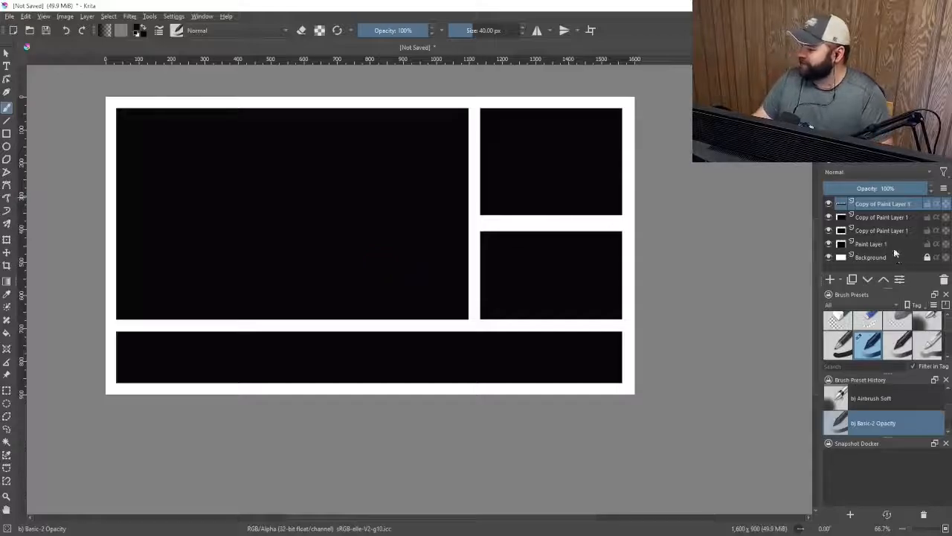
click(887, 257)
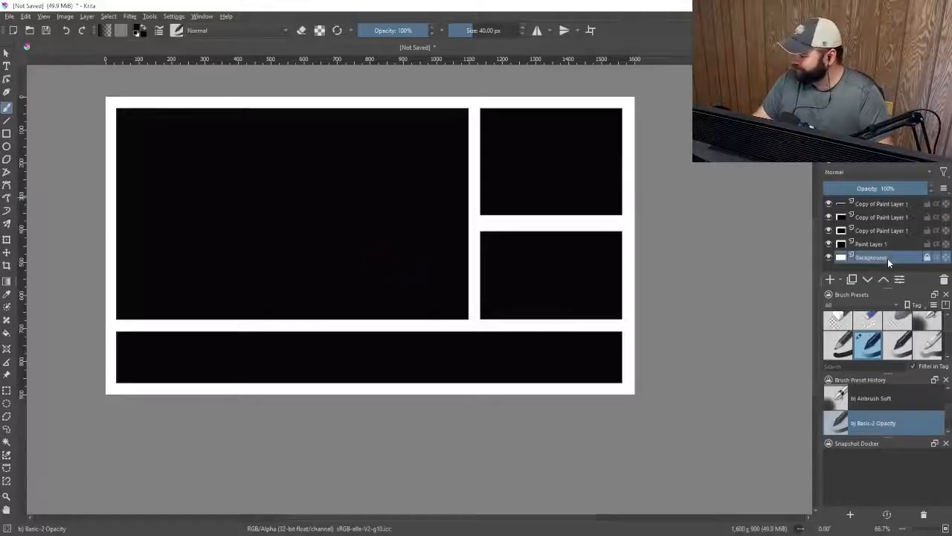
click(831, 280)
Hide the four rectangle layers and fill the new layer with gray using the Fill tool
scroll(457, 172, down, 1)
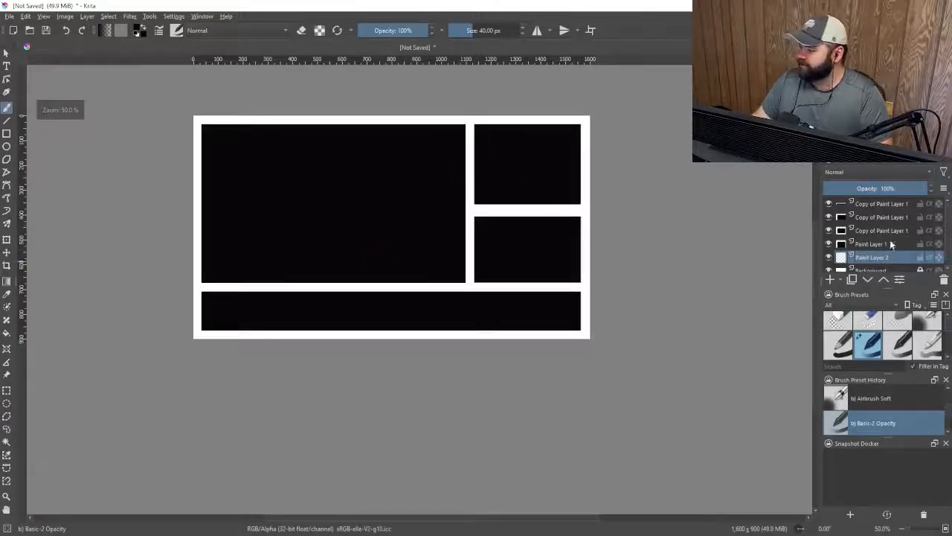
scroll(891, 245, down, 1)
scroll(345, 176, up, 2)
scroll(380, 176, down, 2)
scroll(396, 180, up, 1)
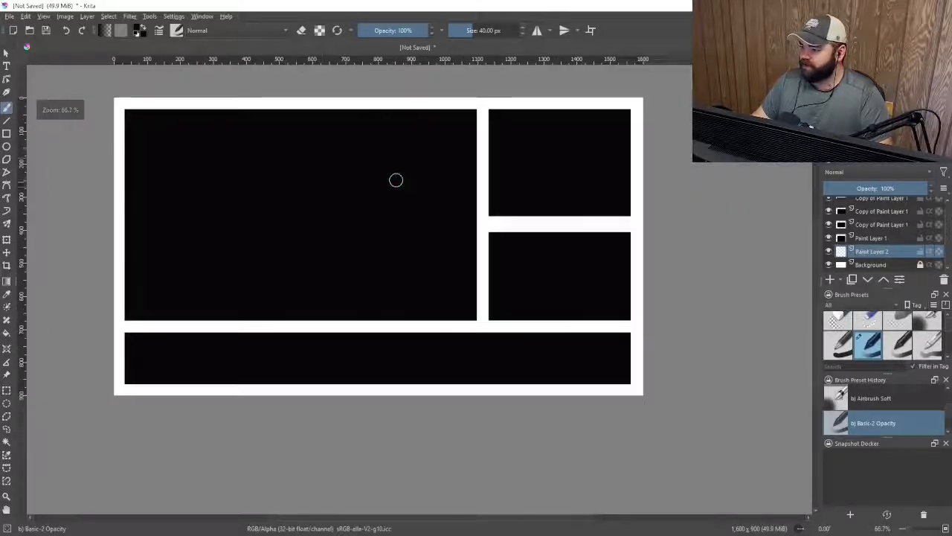
scroll(830, 214, up, 1)
click(828, 216)
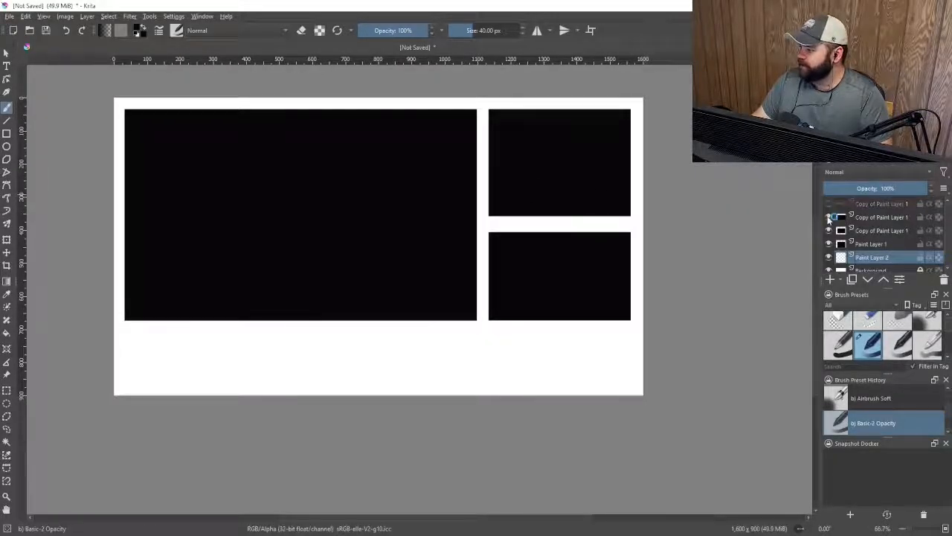
click(828, 217)
click(828, 230)
click(828, 243)
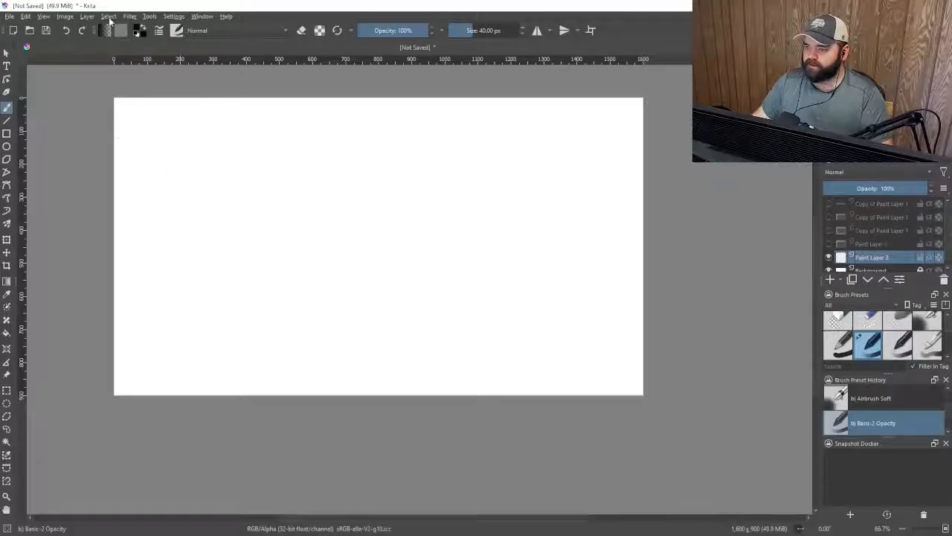
click(7, 332)
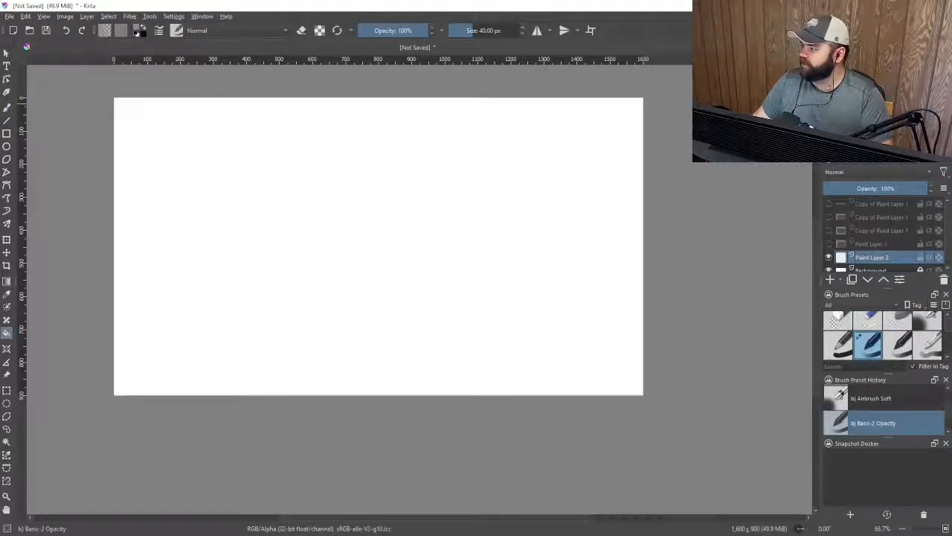
click(287, 220)
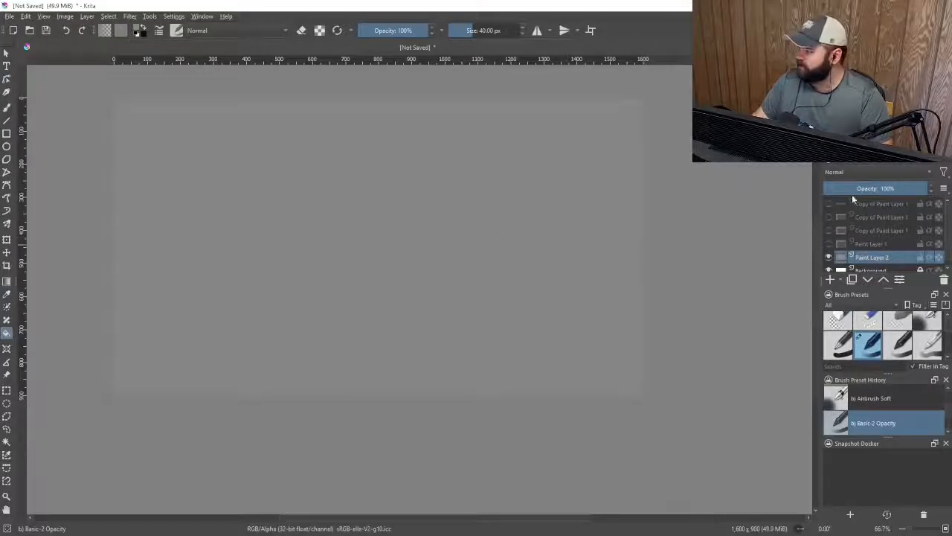
Show the four rectangle layers again, select them all and group them into a single layer group
drag(828, 204, 829, 244)
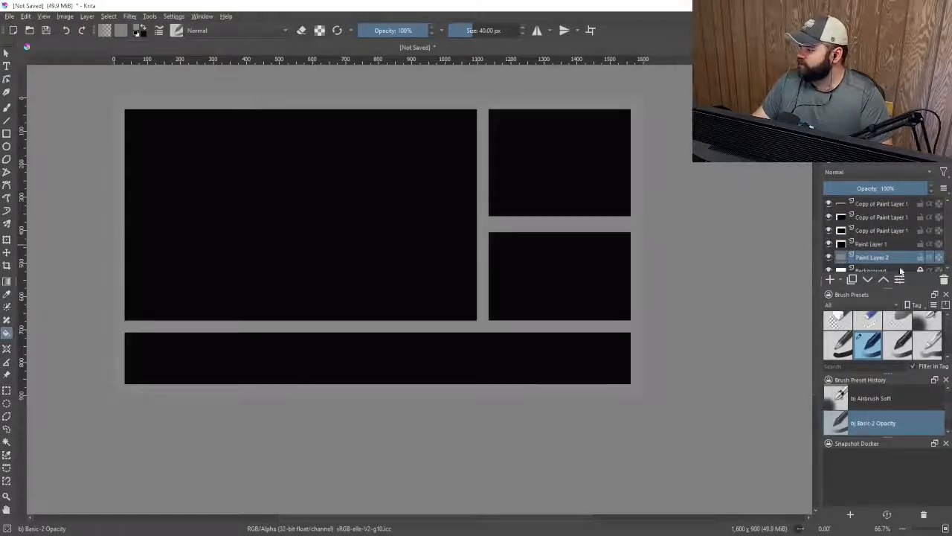
click(872, 204)
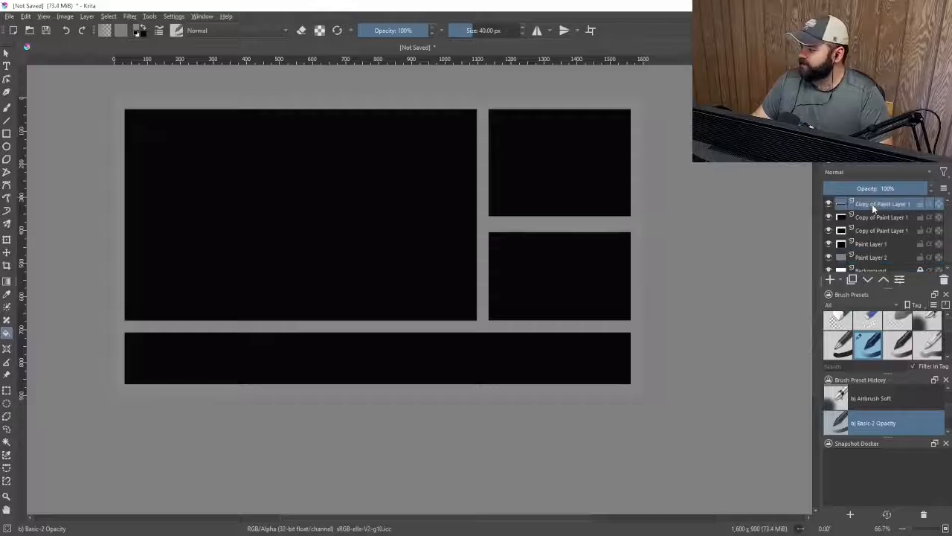
mouse_move(880, 249)
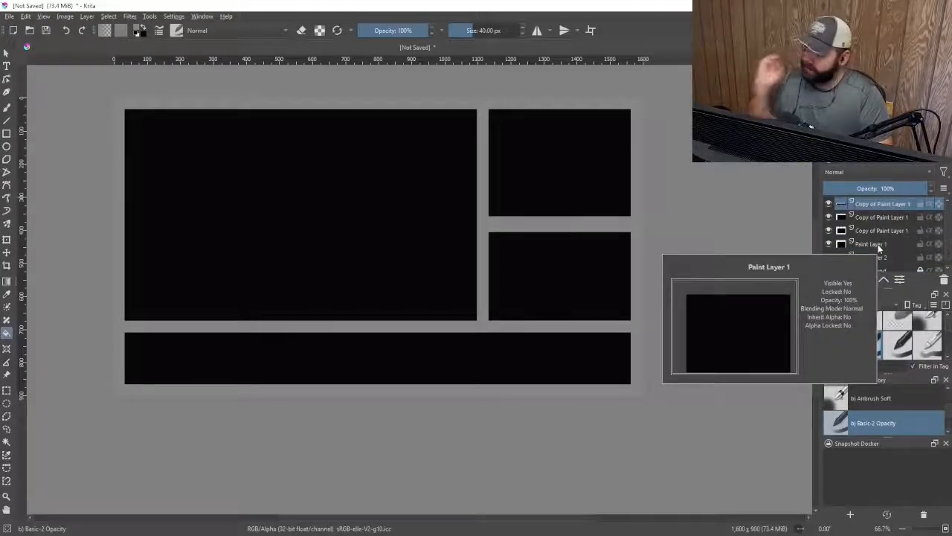
shift+click(878, 245)
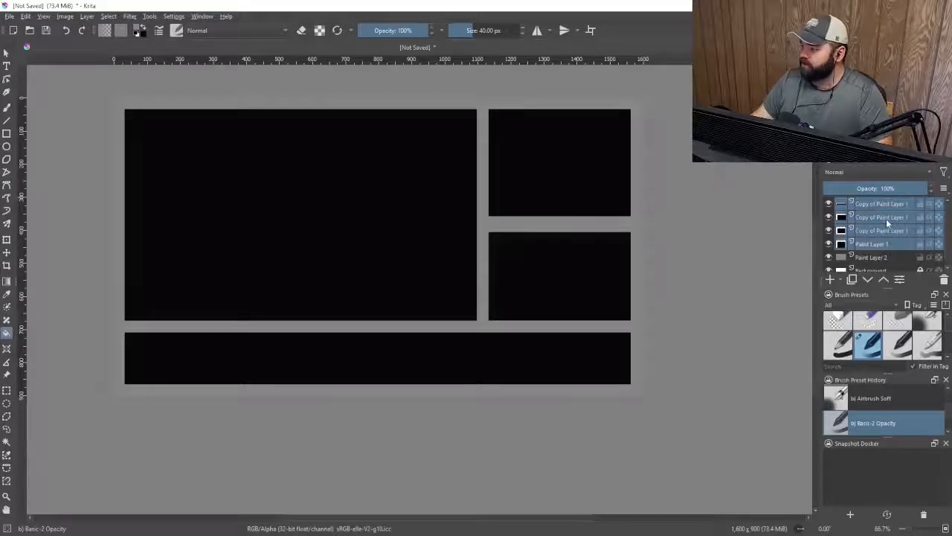
right_click(873, 204)
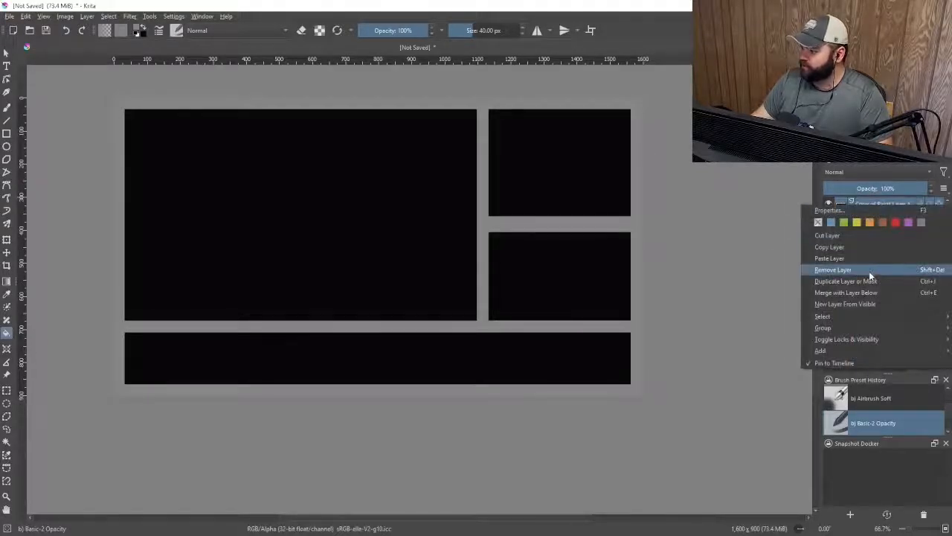
mouse_move(851, 328)
click(723, 329)
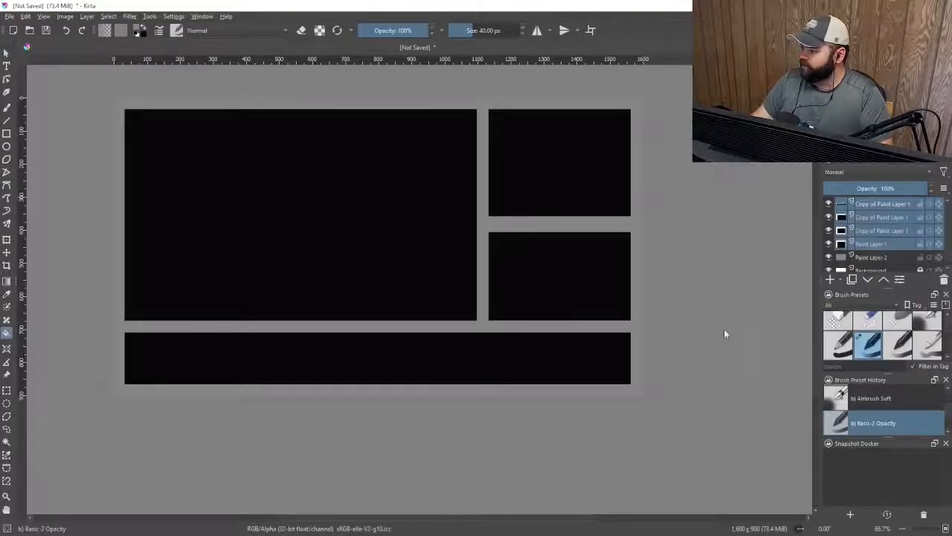
click(851, 207)
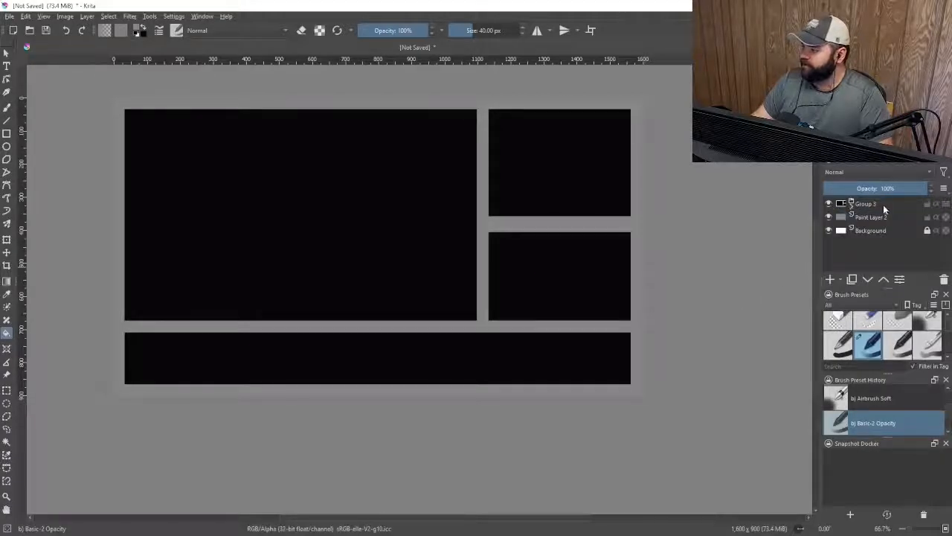
Nudge the whole rectangle group slightly with the Transform tool and apply it
click(884, 204)
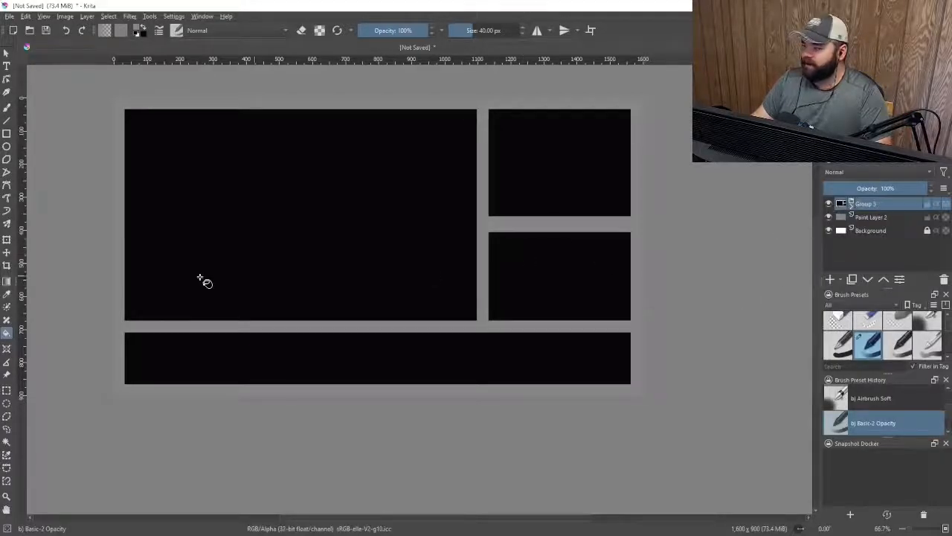
click(7, 239)
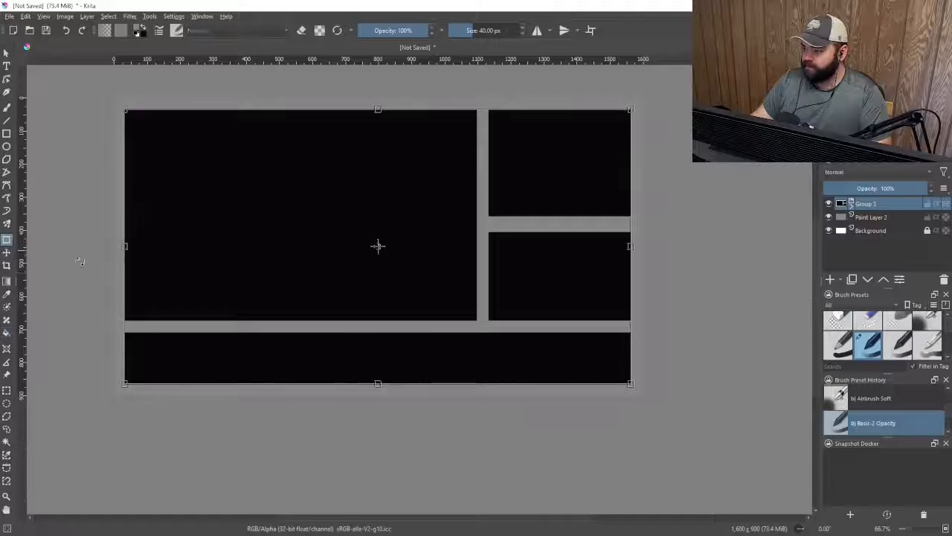
mouse_move(430, 294)
mouse_down()
mouse_move(487, 287)
mouse_move(389, 300)
mouse_move(466, 293)
mouse_move(427, 293)
mouse_up()
key(Return)
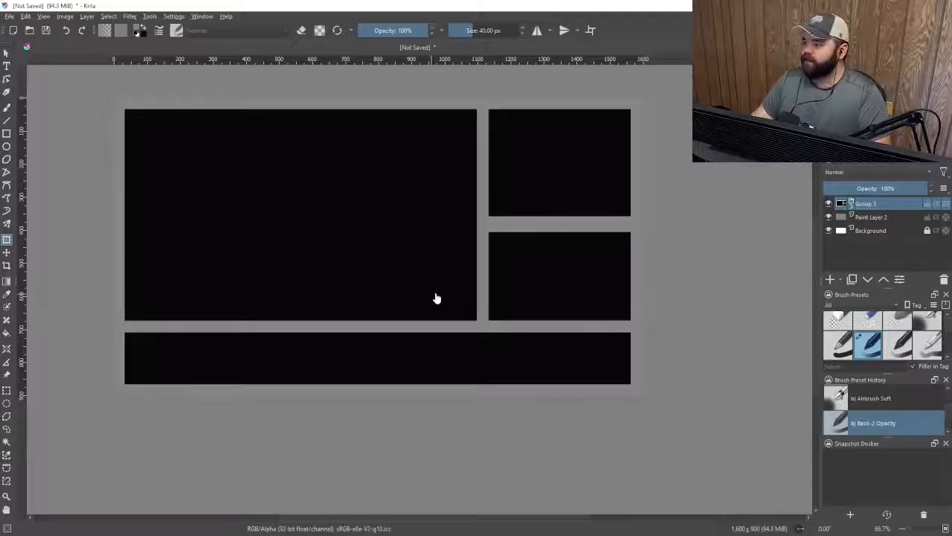
Expand the group to inspect its layers, toggling one layer's visibility off and on, then collapse it
click(851, 207)
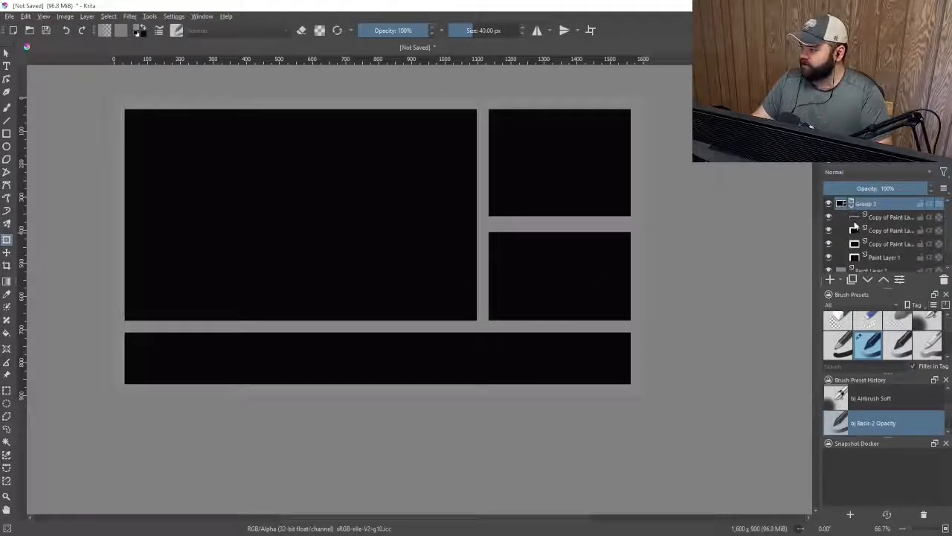
click(828, 218)
click(829, 217)
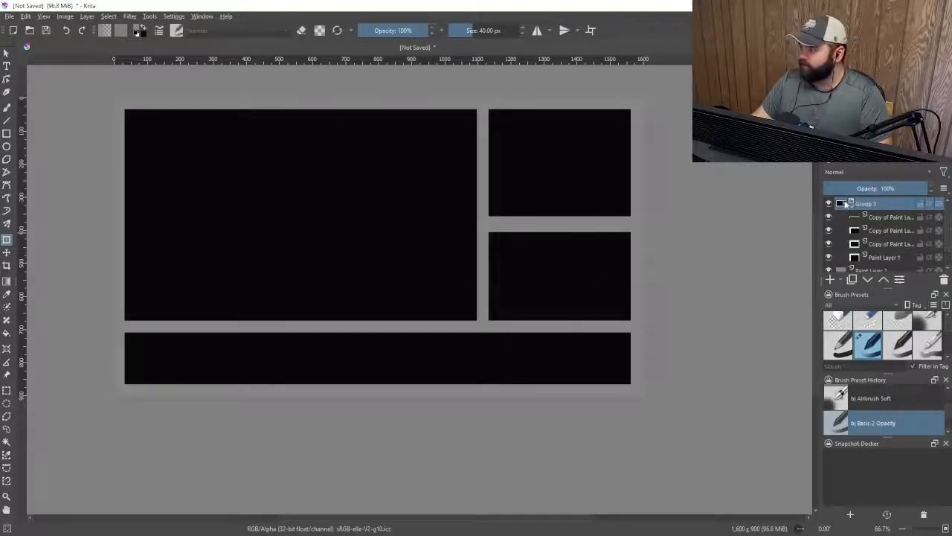
click(848, 203)
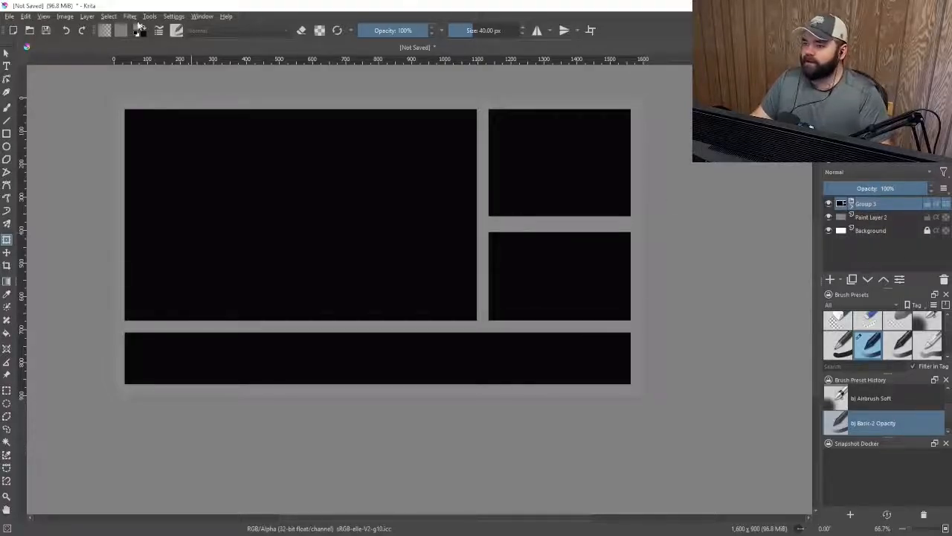
Load the rectangle group's opaque area as a selection, then hide the group with the gray layer active
click(108, 17)
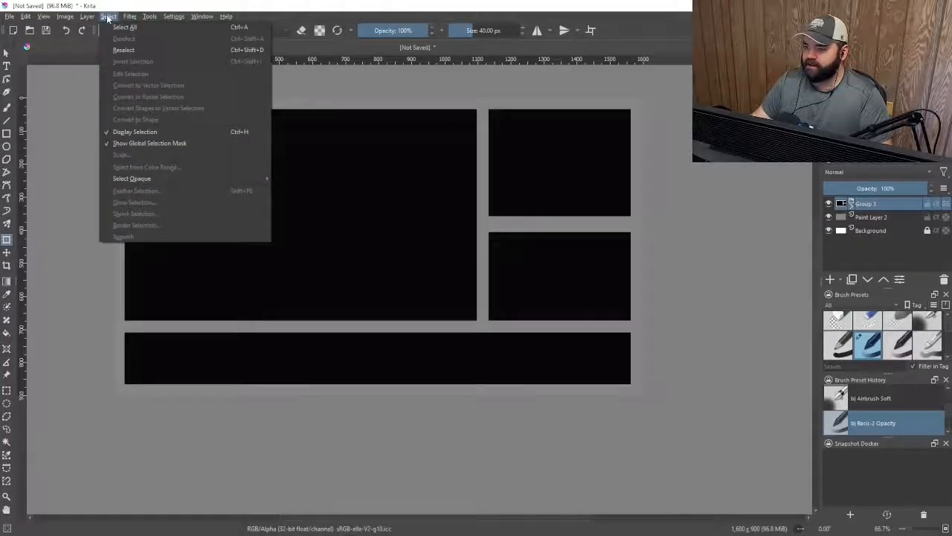
mouse_move(201, 181)
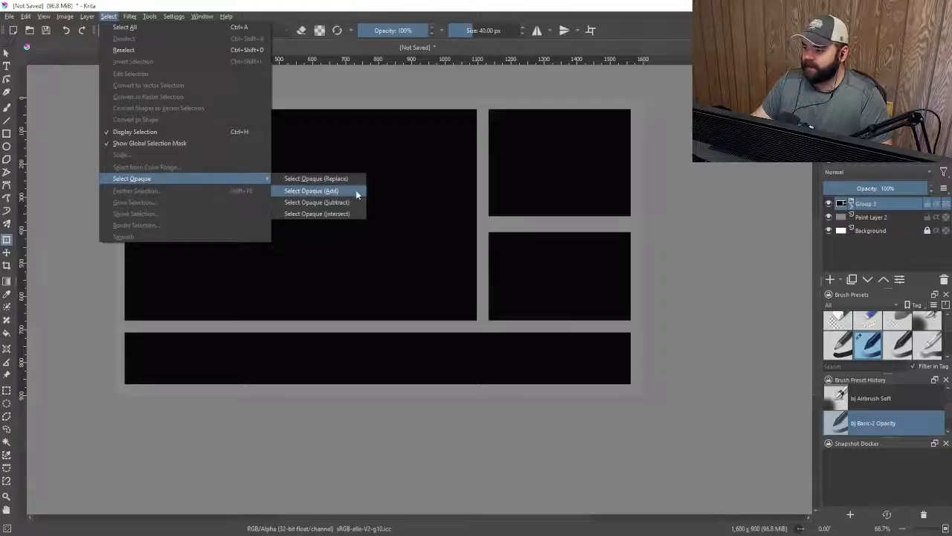
click(356, 192)
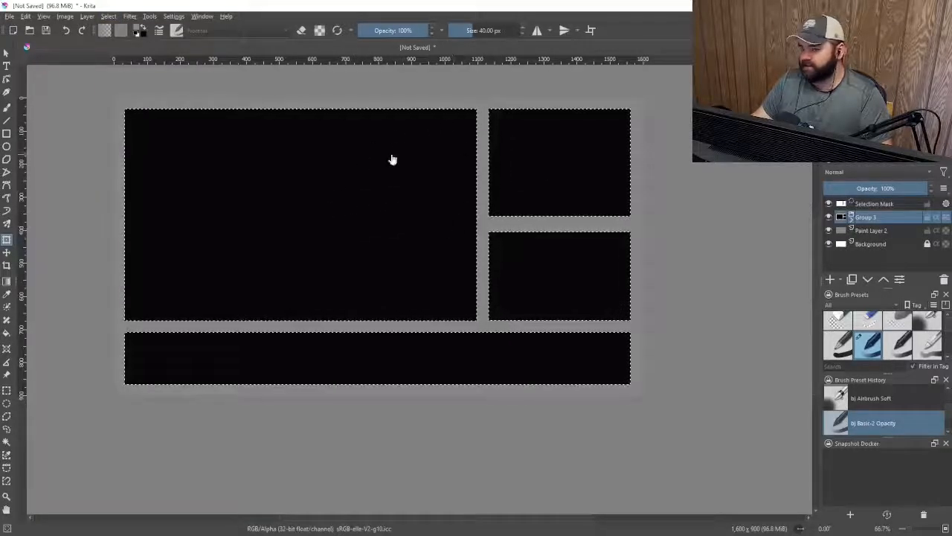
click(893, 231)
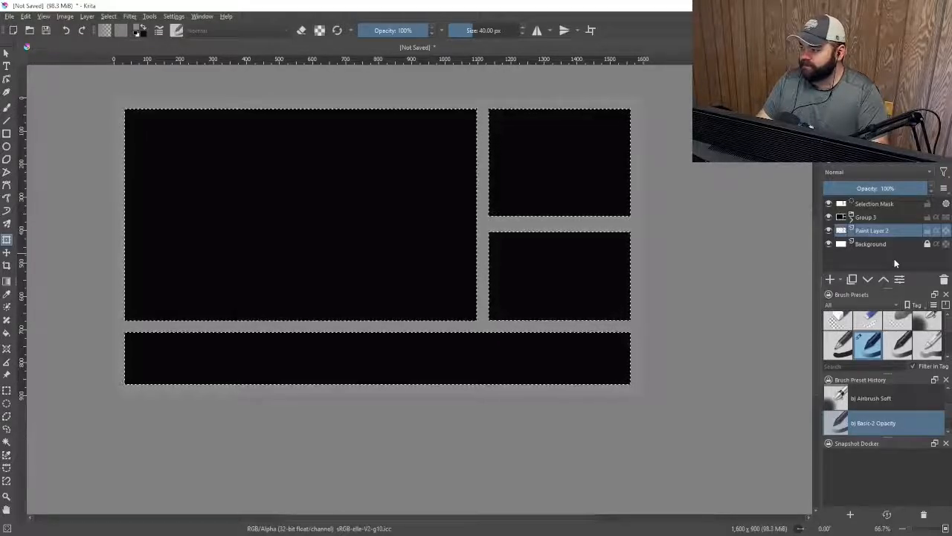
click(828, 216)
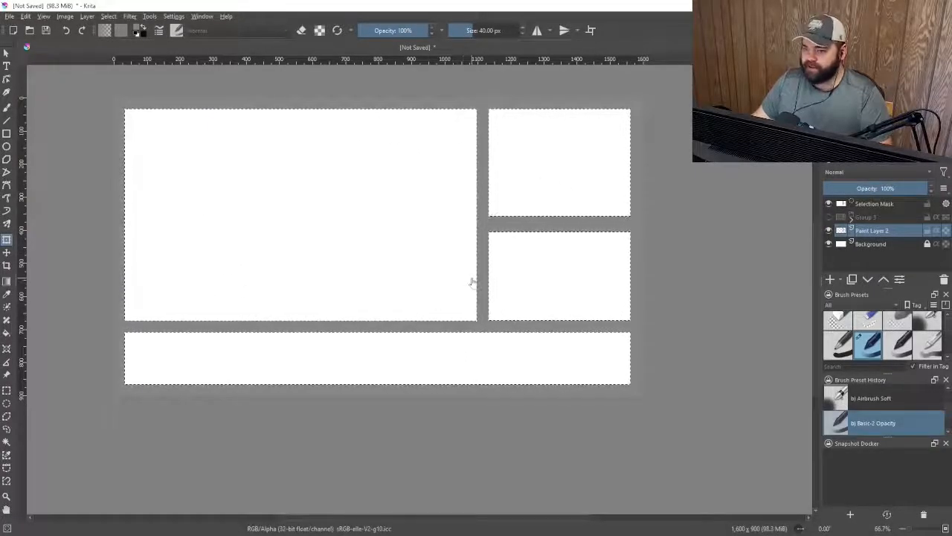
Deselect everything and hide the Background layer
click(108, 16)
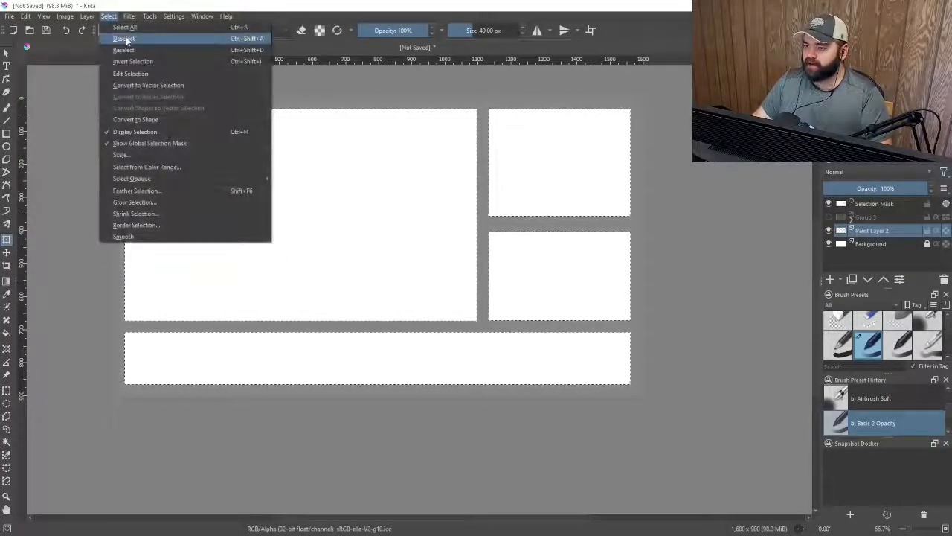
click(121, 37)
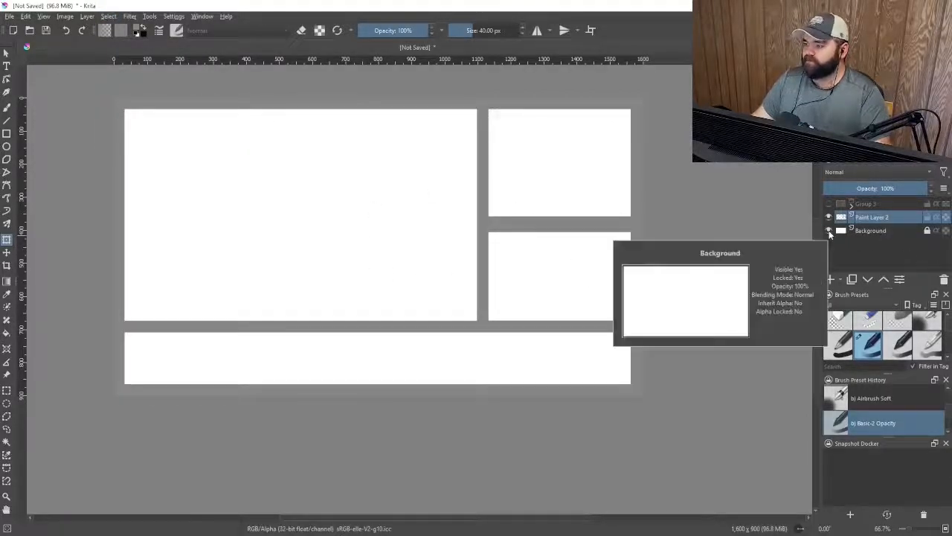
click(829, 231)
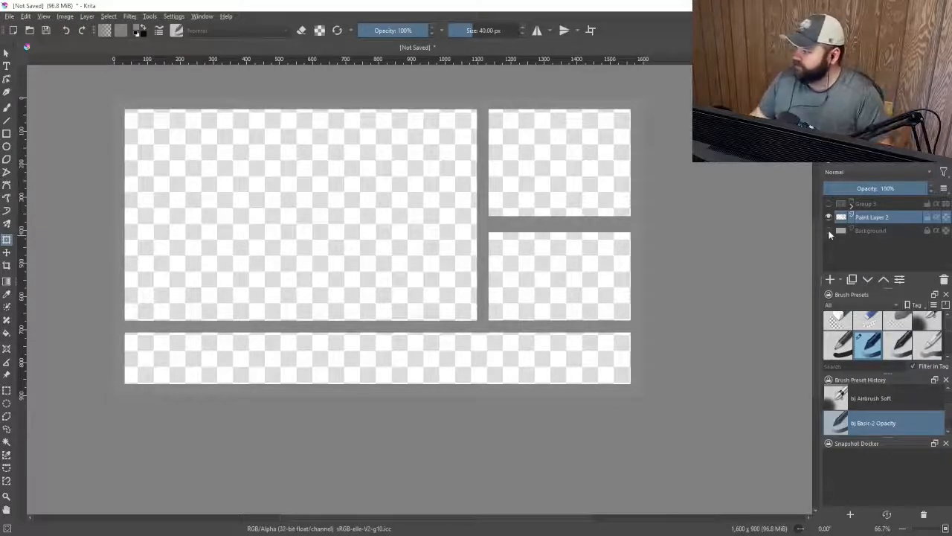
Duplicate the gray layer and make the original gray layer active again
mouse_move(879, 218)
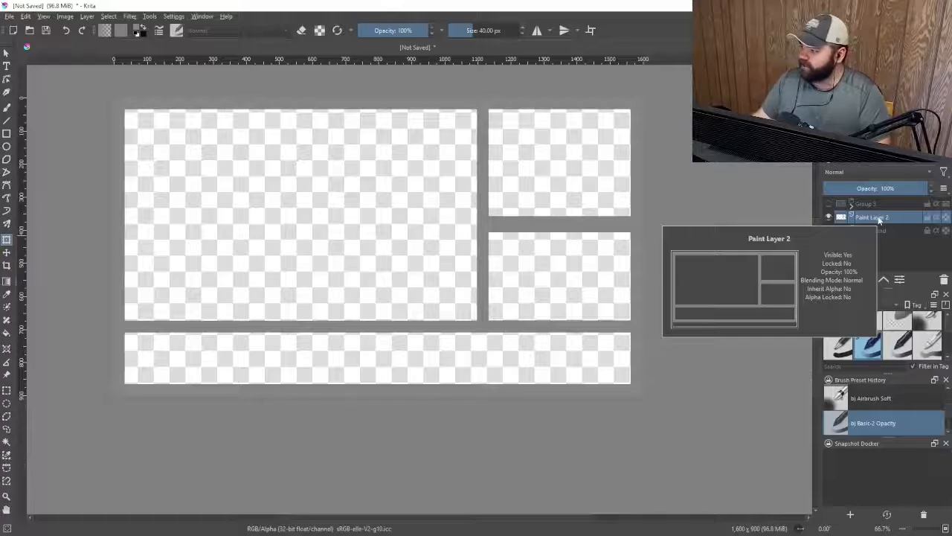
right_click(878, 216)
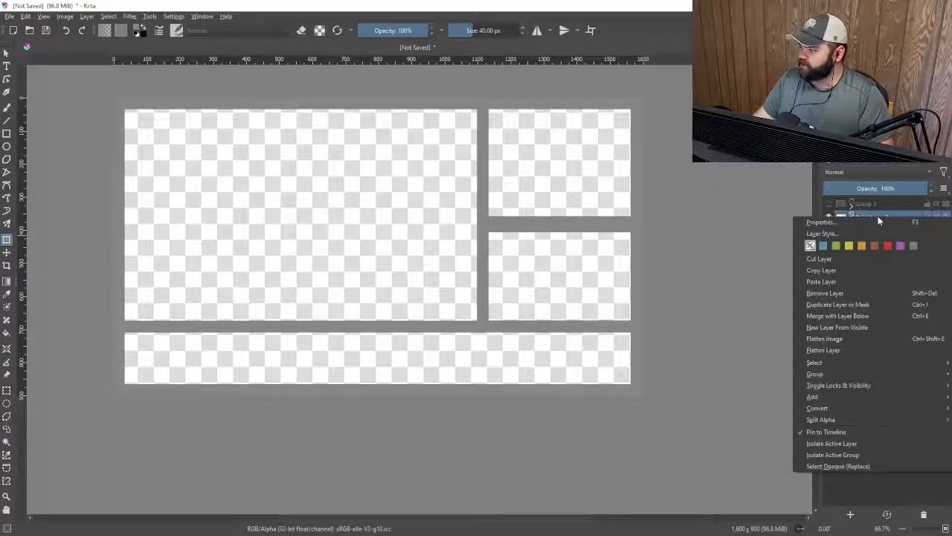
click(885, 304)
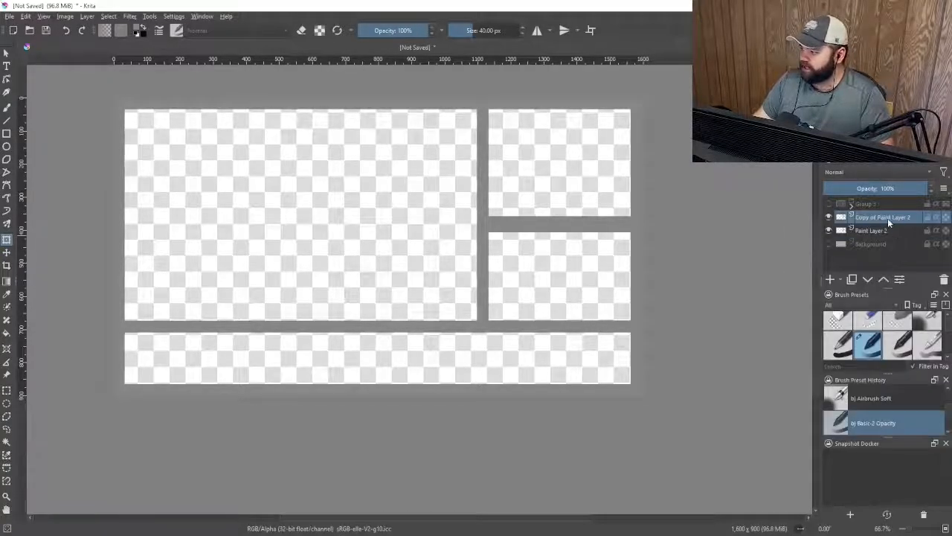
click(892, 230)
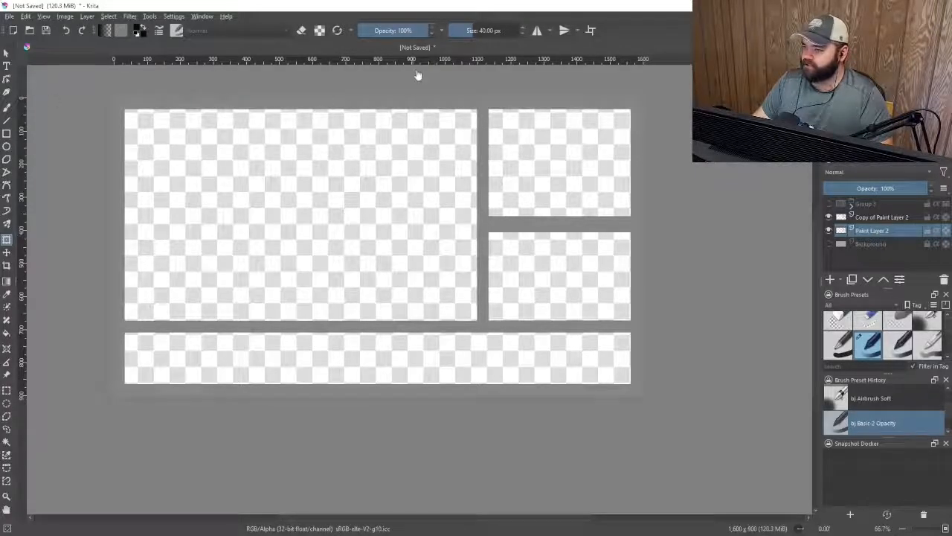
Enable Preserve Alpha, switch to the Brush tool and set its size to about 303 px
click(319, 29)
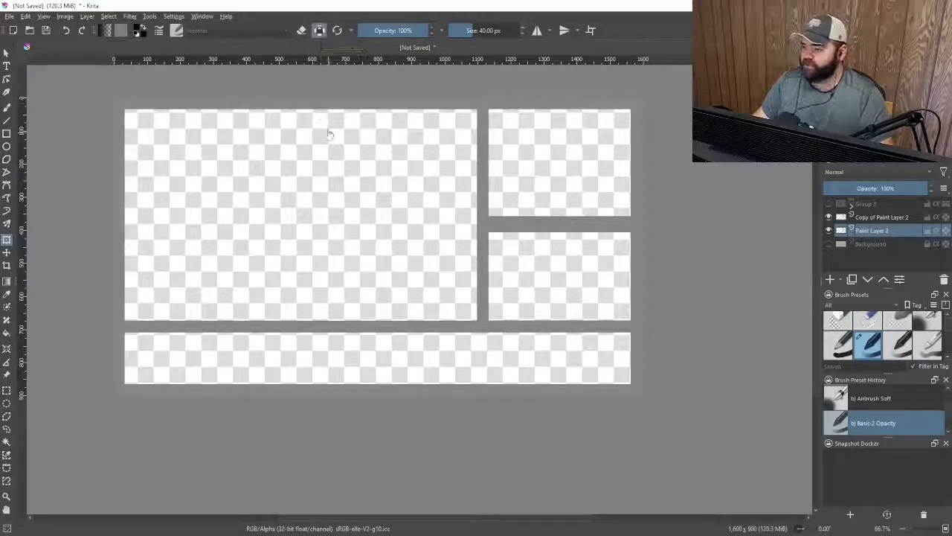
click(7, 107)
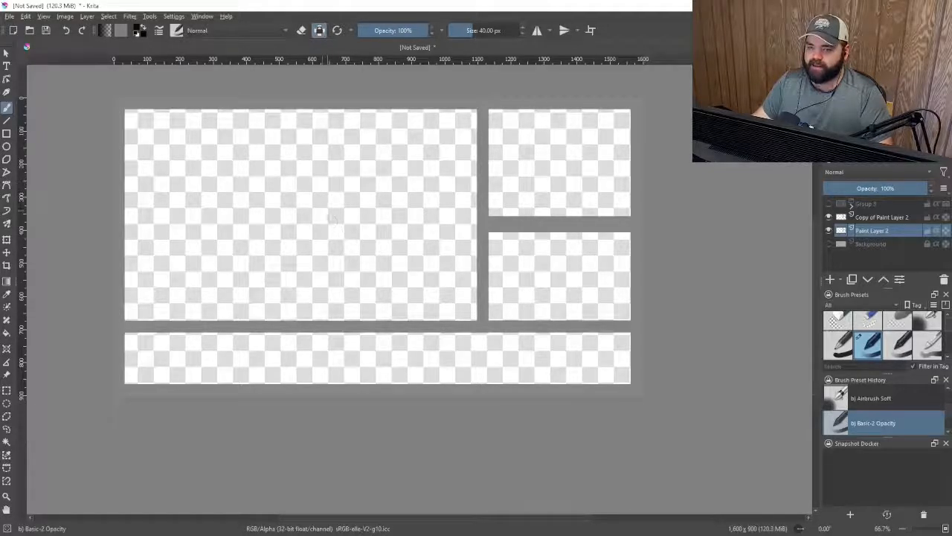
click(492, 31)
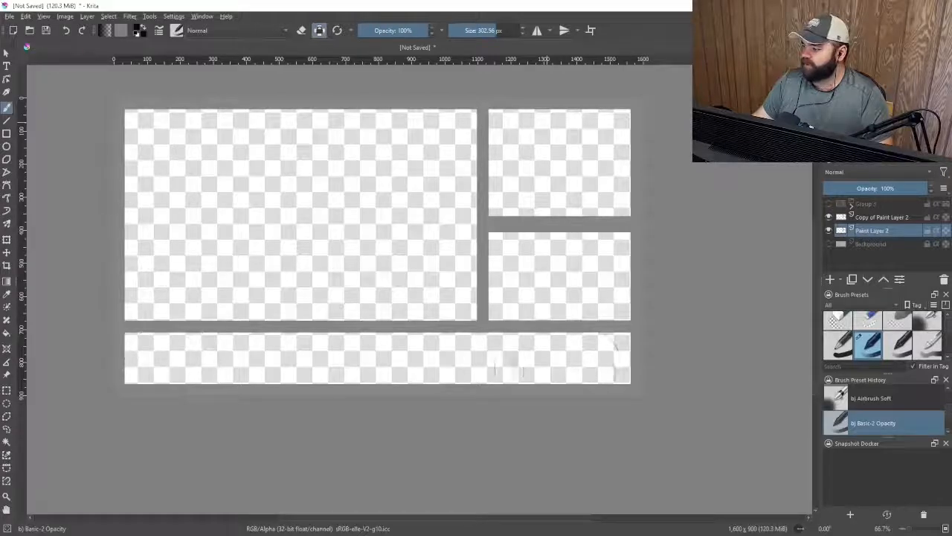
Apply a Blur filter with horizontal and vertical radius of 20 to the original gray layer
click(829, 217)
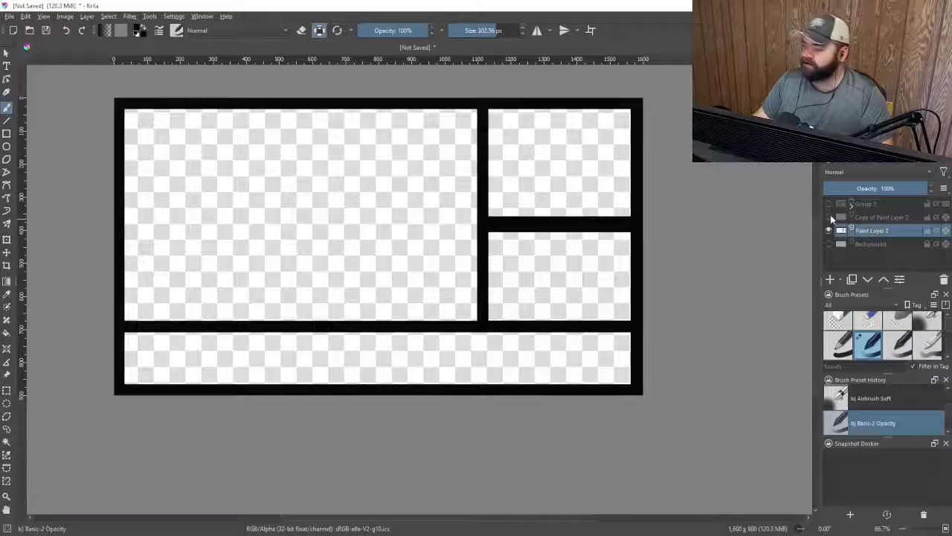
click(829, 216)
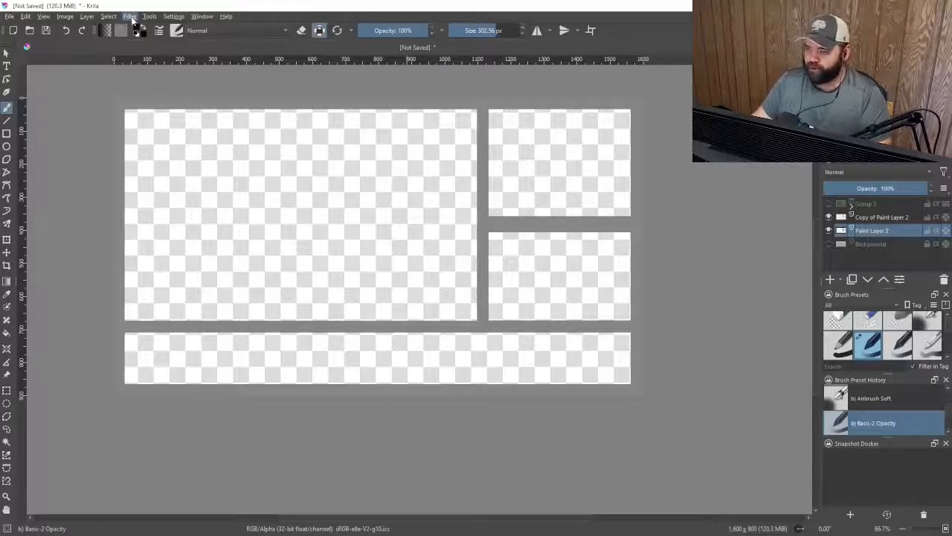
click(129, 16)
mouse_move(207, 79)
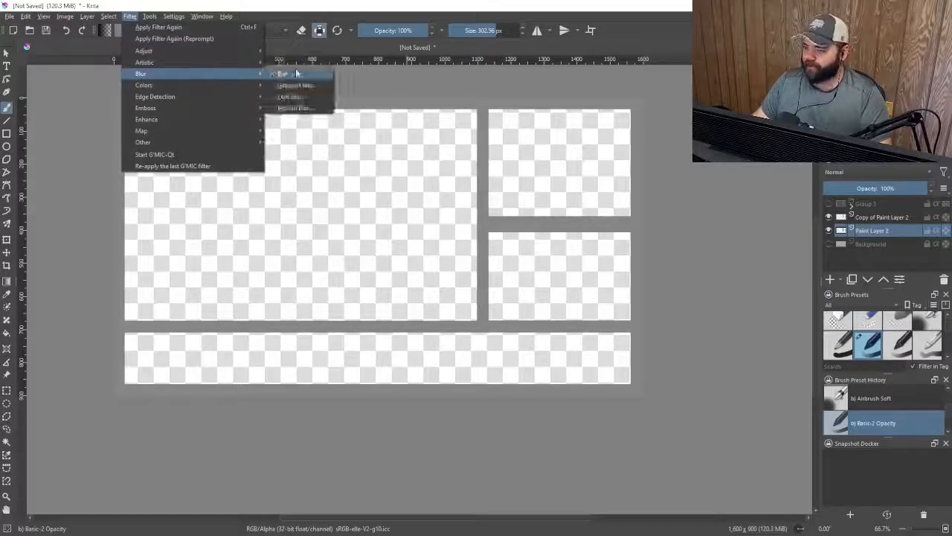
click(297, 69)
scroll(628, 133, up, 5)
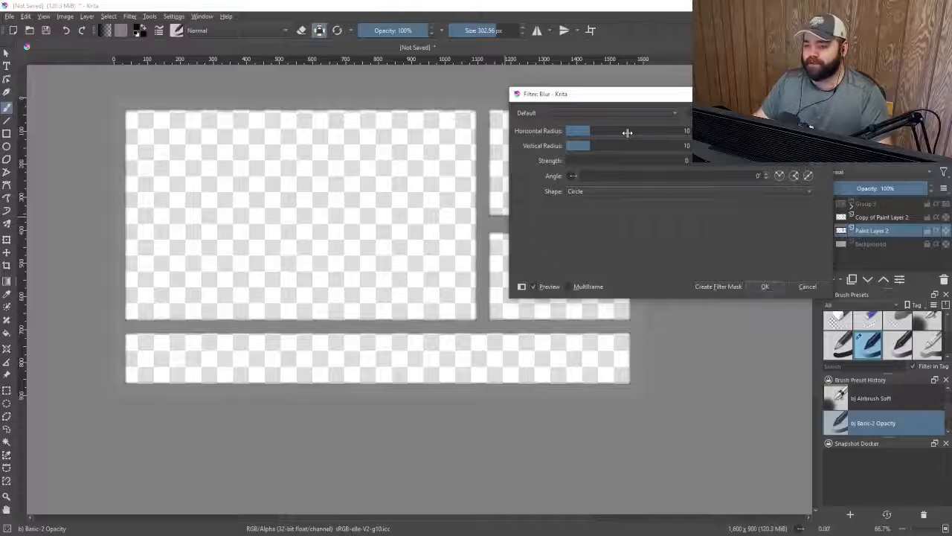
scroll(628, 133, up, 10)
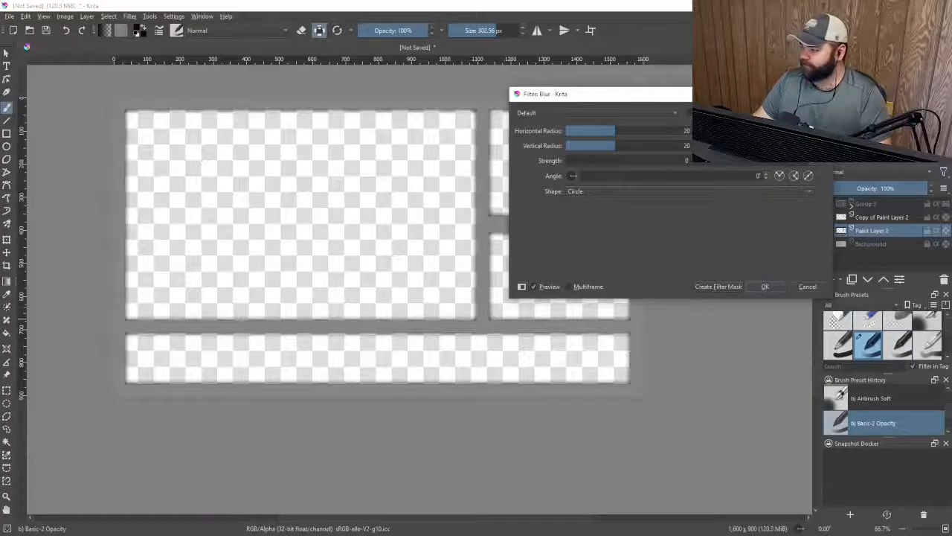
click(765, 287)
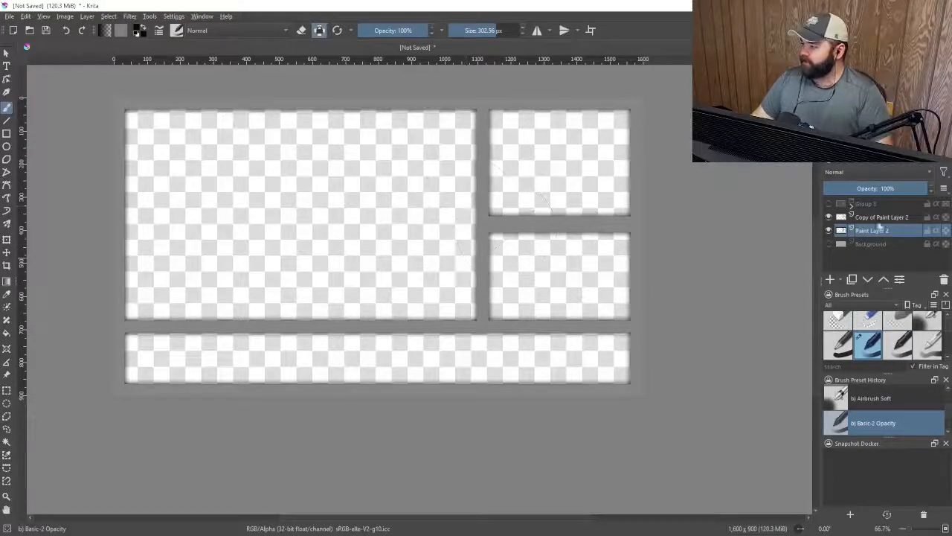
Make the duplicate gray layer active and choose the RGBA 04 Impasto brush preset
key(Page_Up)
click(176, 34)
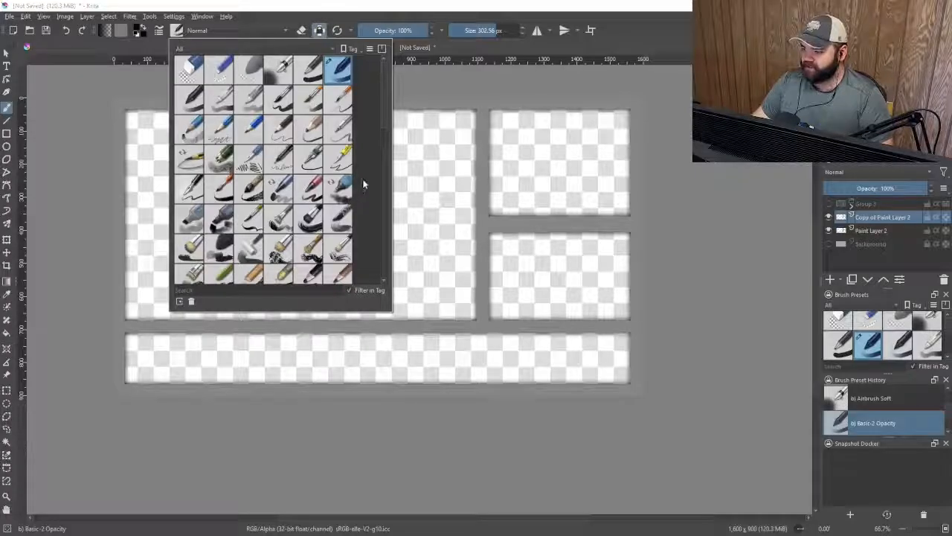
scroll(363, 184, down, 3)
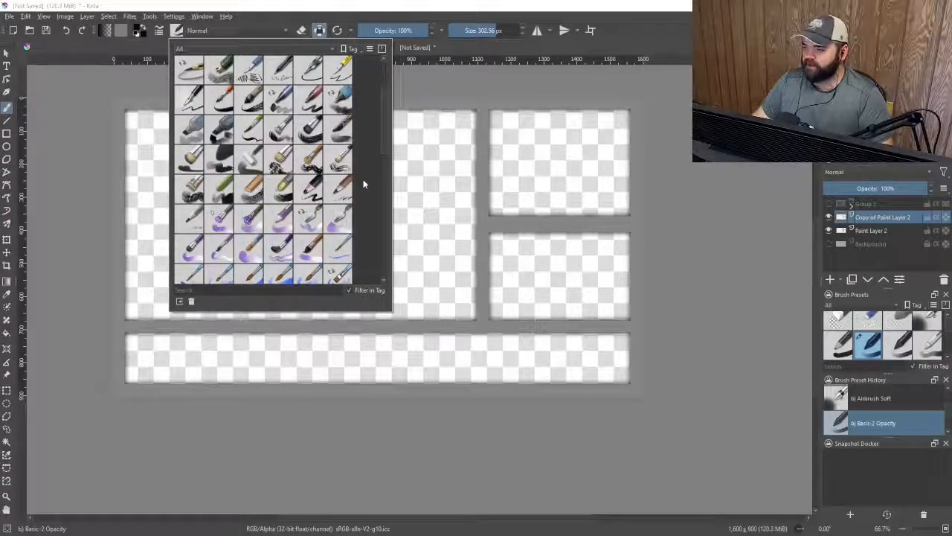
scroll(363, 183, down, 6)
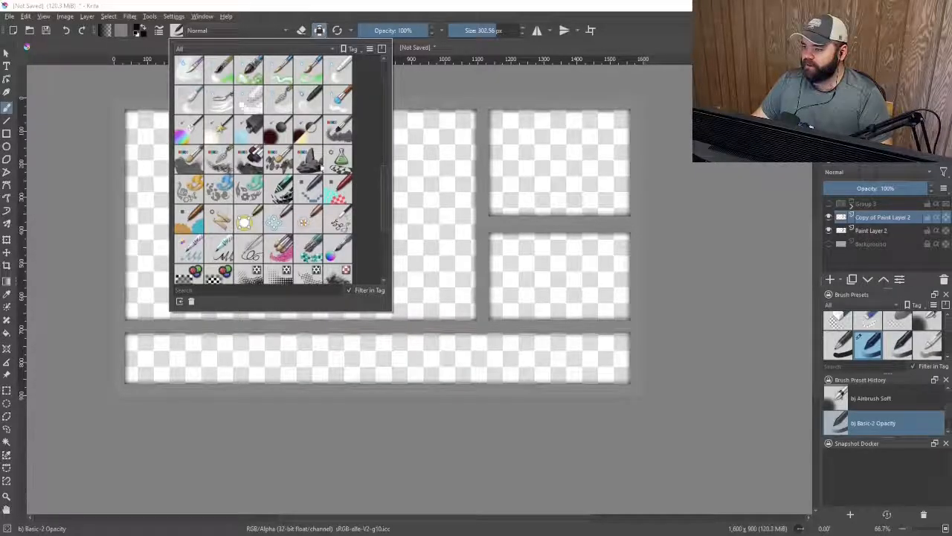
click(250, 160)
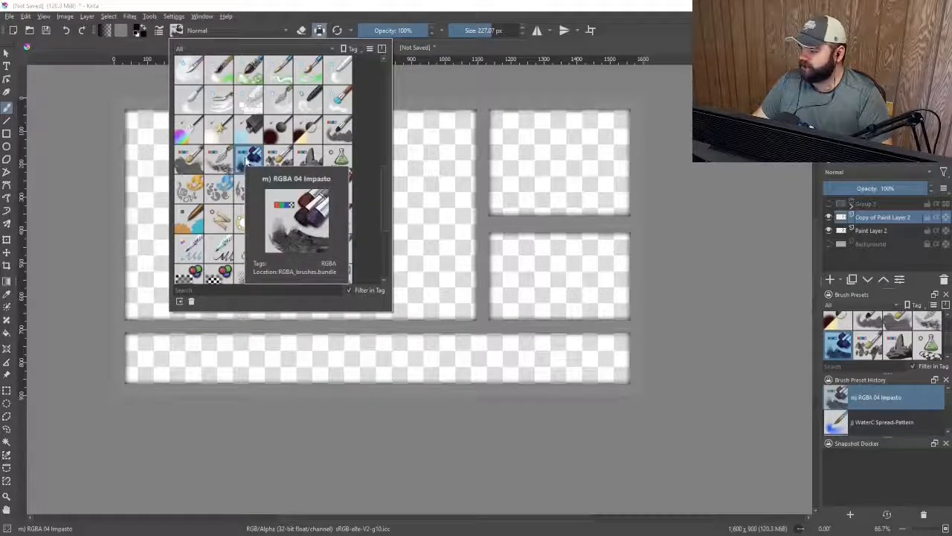
click(308, 6)
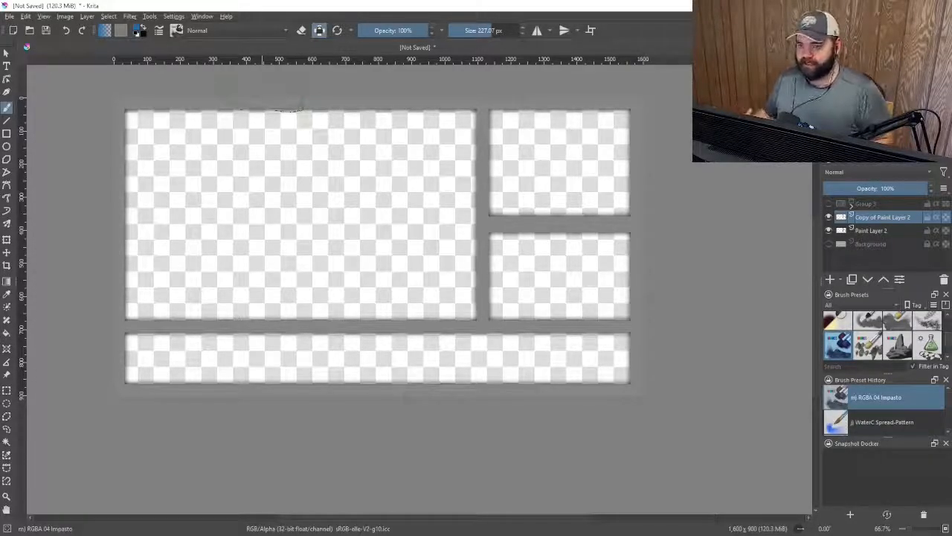
Set the brush size to about 63 px and enable Preserve Alpha
drag(485, 34, 474, 34)
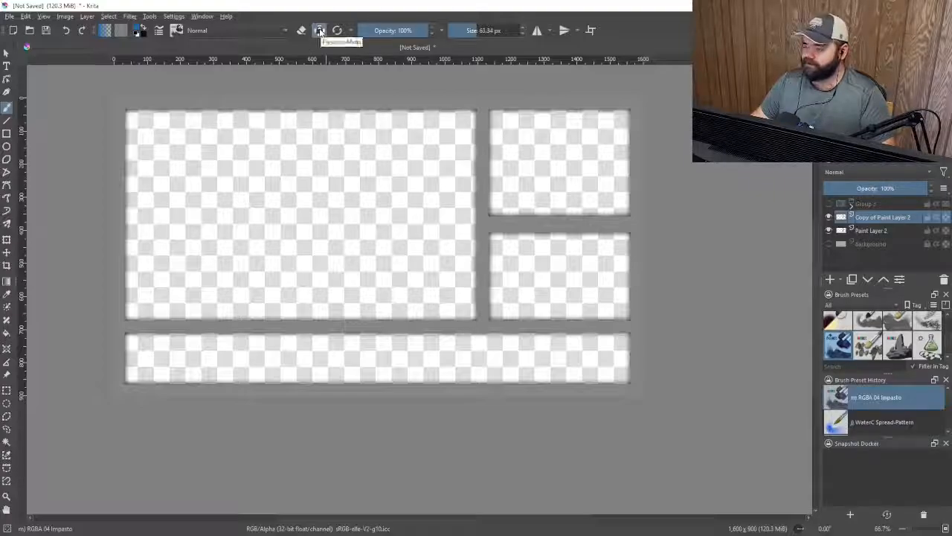
click(319, 31)
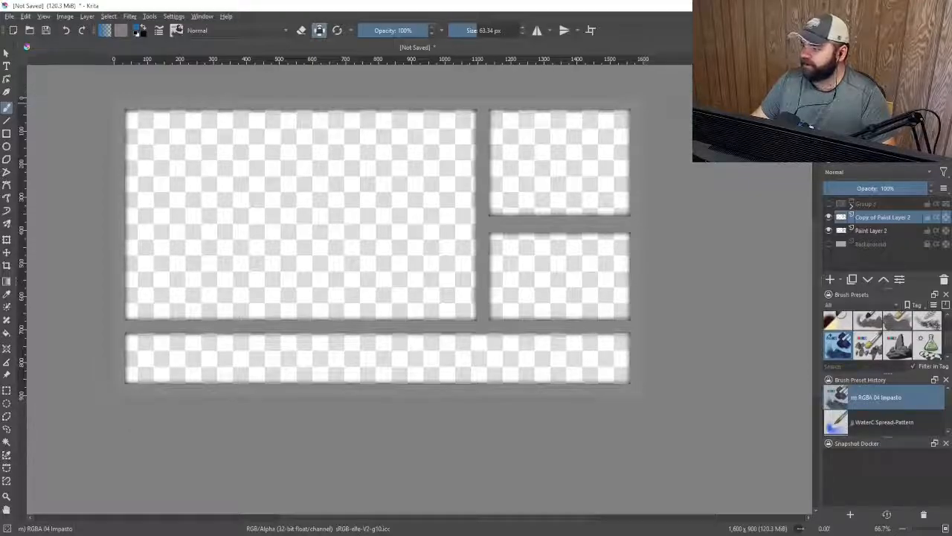
Paint Impasto strokes over every gray frame bar on the duplicate layer
mouse_move(639, 103)
mouse_down()
mouse_move(119, 102)
mouse_move(119, 277)
mouse_up()
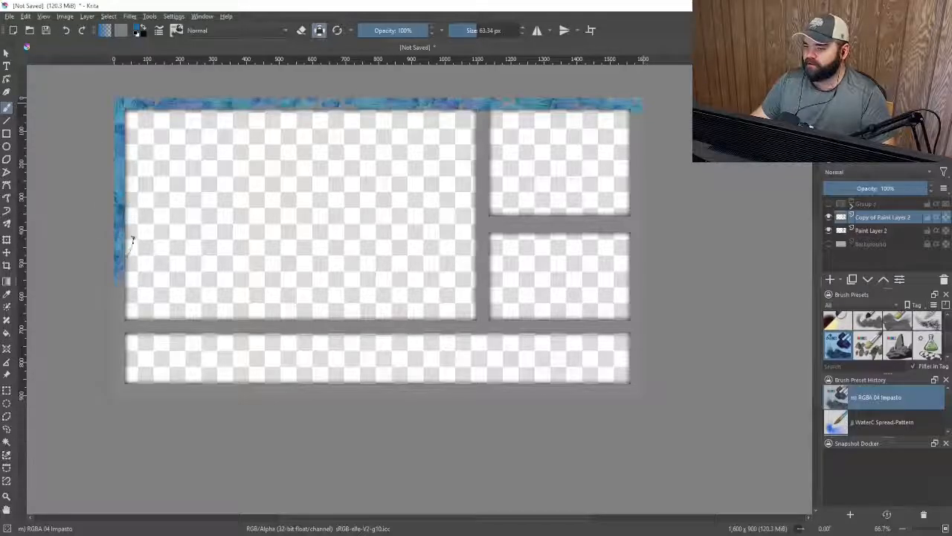
mouse_move(132, 239)
mouse_down()
mouse_move(120, 364)
mouse_move(132, 311)
mouse_move(128, 374)
mouse_move(130, 338)
mouse_move(200, 326)
mouse_move(143, 337)
mouse_move(384, 312)
mouse_move(372, 324)
mouse_move(595, 326)
mouse_move(637, 310)
mouse_move(637, 234)
mouse_move(627, 281)
mouse_move(637, 169)
mouse_move(612, 214)
mouse_move(637, 102)
mouse_move(626, 174)
mouse_move(545, 114)
mouse_move(238, 115)
mouse_move(148, 149)
mouse_move(128, 208)
mouse_up()
drag(482, 112, 483, 312)
drag(493, 224, 632, 223)
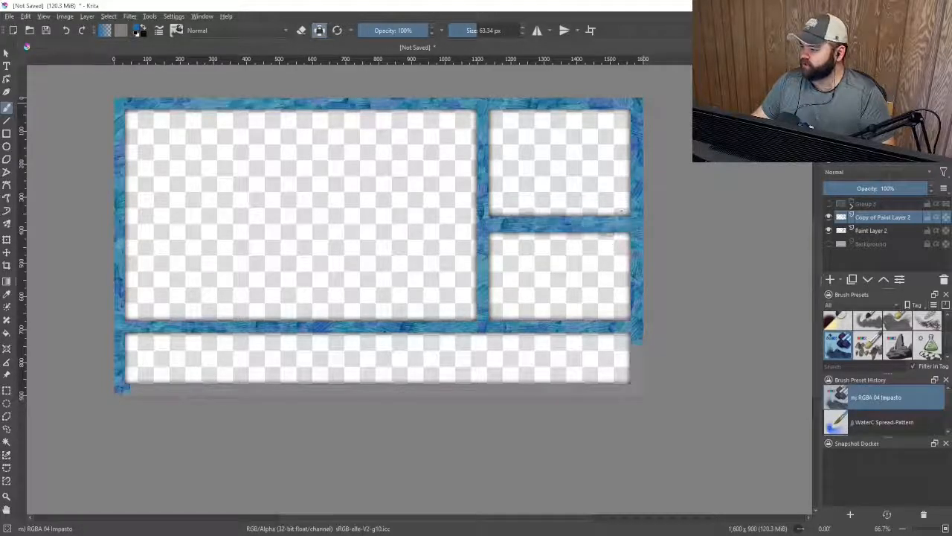
mouse_move(636, 339)
mouse_down()
mouse_move(638, 385)
mouse_move(131, 389)
mouse_move(367, 389)
mouse_move(477, 376)
mouse_move(494, 388)
mouse_move(639, 386)
mouse_move(637, 287)
mouse_up()
drag(599, 316, 130, 326)
mouse_move(138, 121)
mouse_down()
mouse_move(639, 104)
mouse_move(550, 104)
mouse_up()
Save the painted frame as a PNG image named BluePaint in the YTThumbs folder with the default PNG options
scroll(550, 213, up, 5)
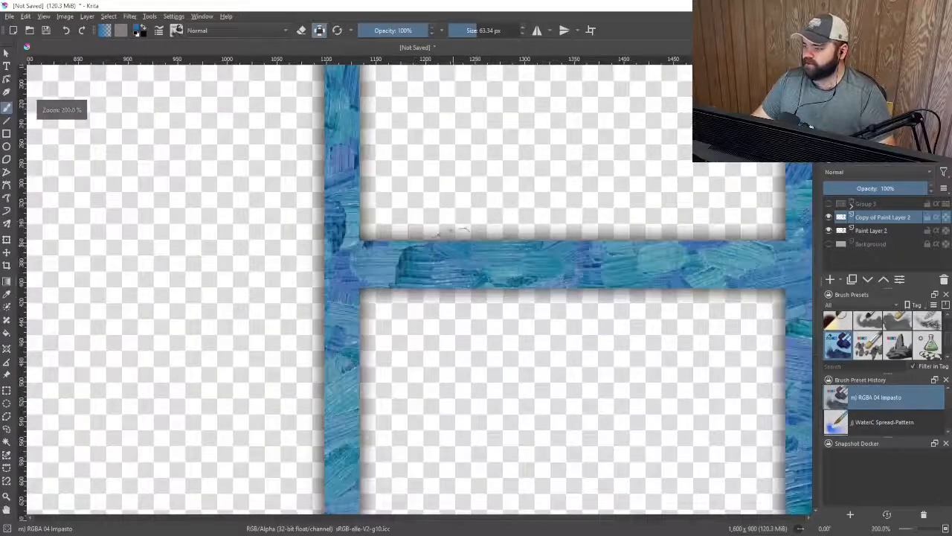
scroll(393, 250, down, 2)
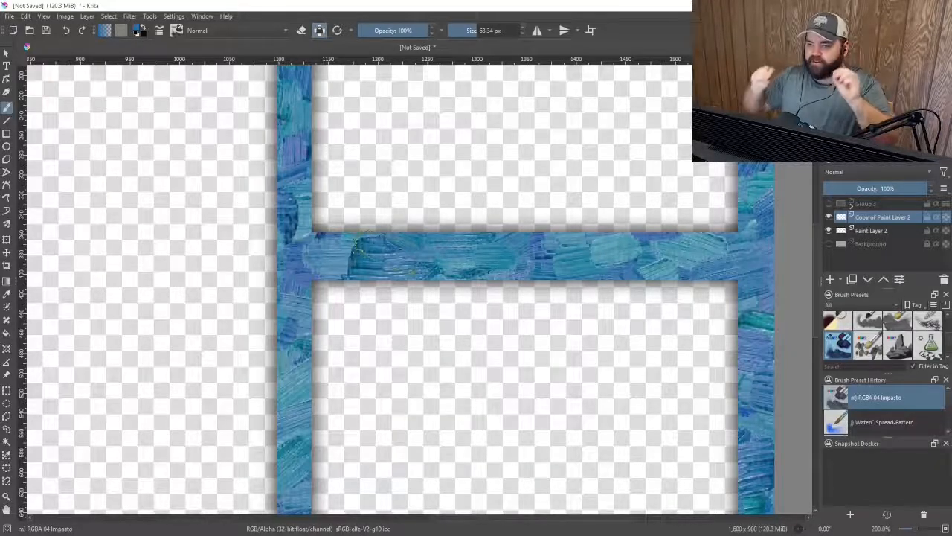
scroll(489, 291, down, 4)
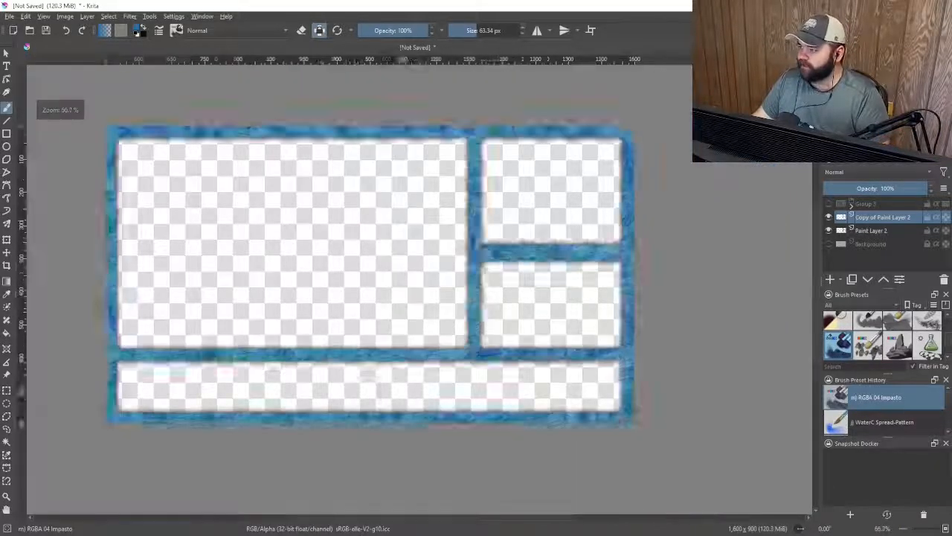
scroll(542, 215, down, 1)
scroll(383, 254, up, 2)
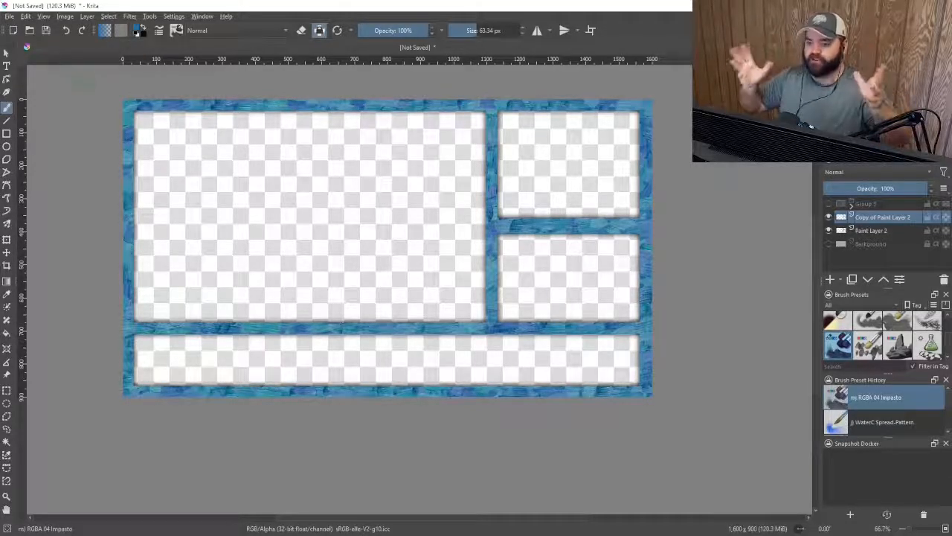
click(10, 15)
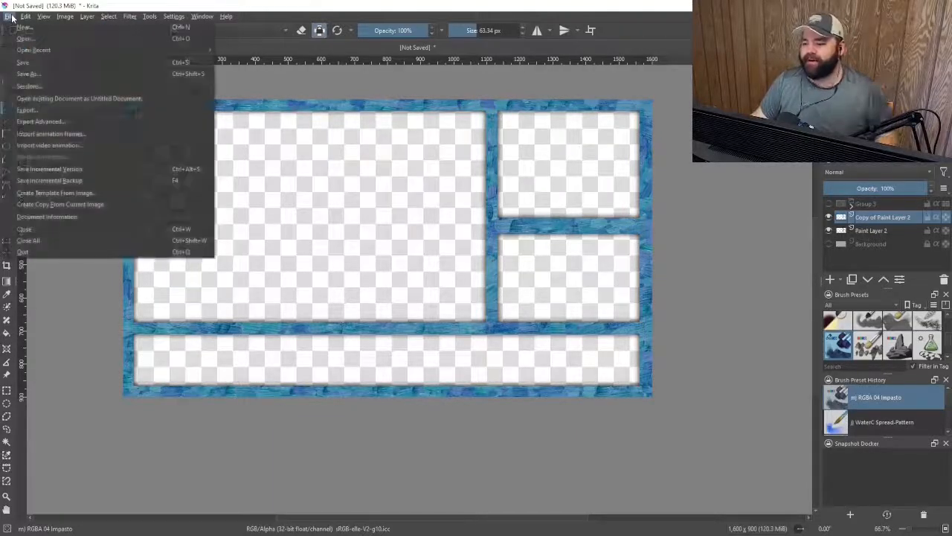
click(56, 72)
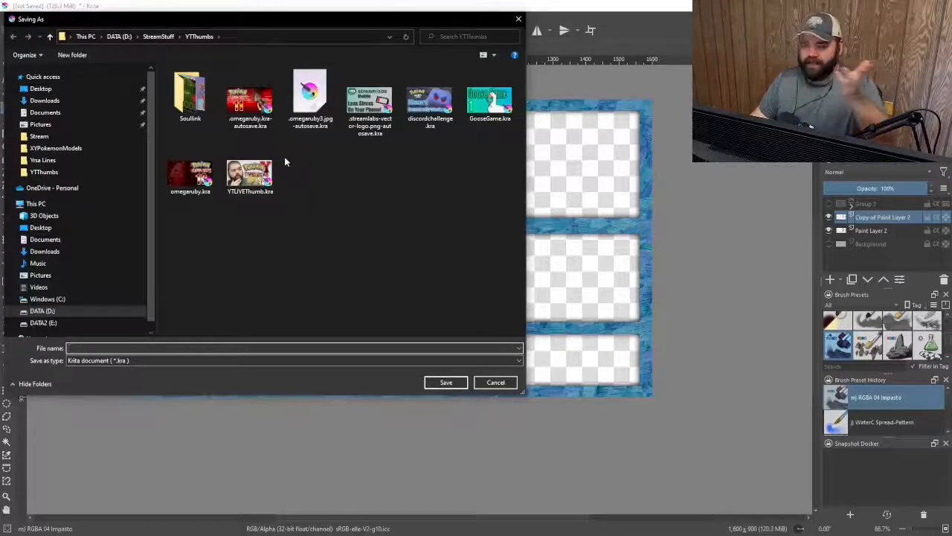
click(154, 361)
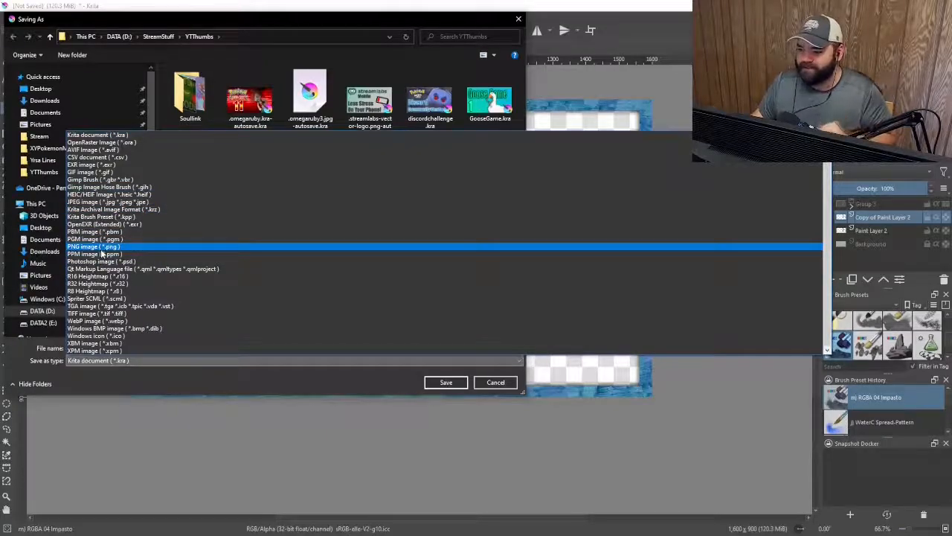
click(101, 250)
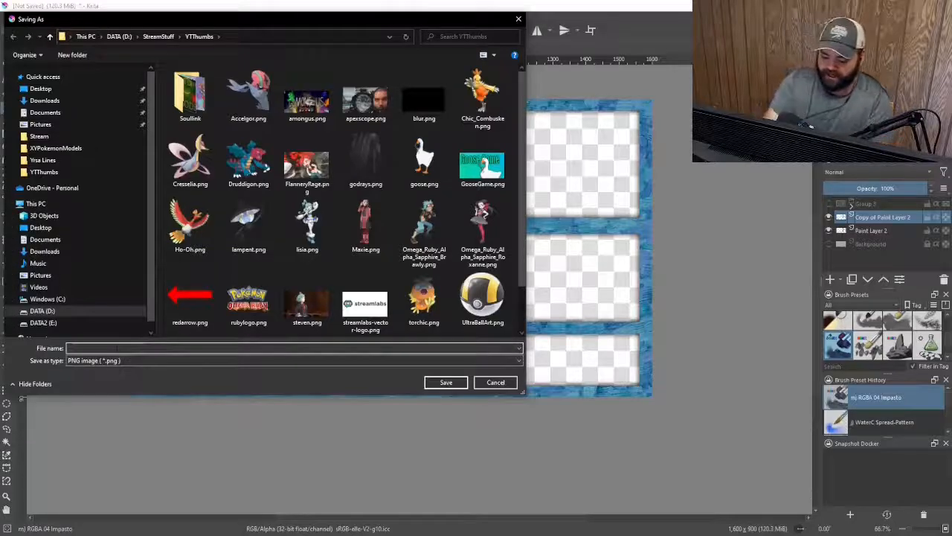
text(B)
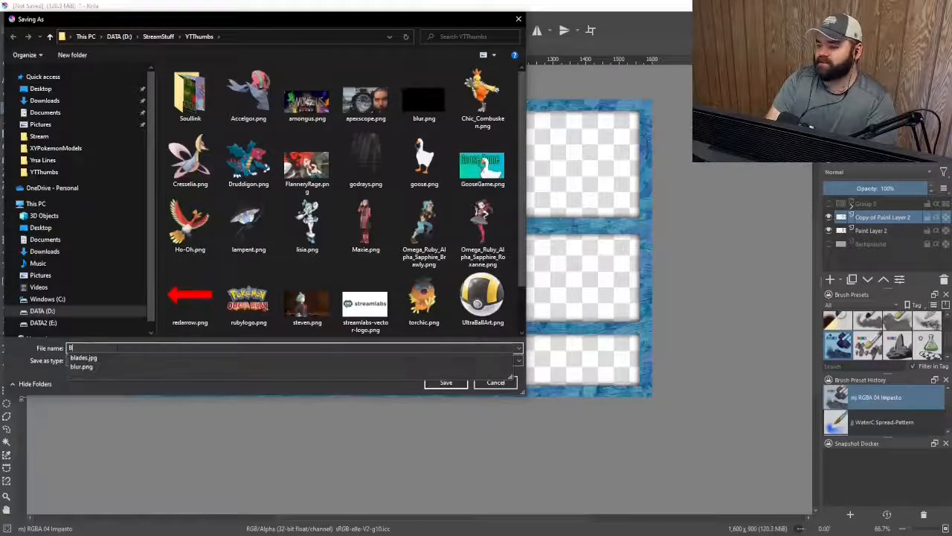
text(luePanel)
key(Return)
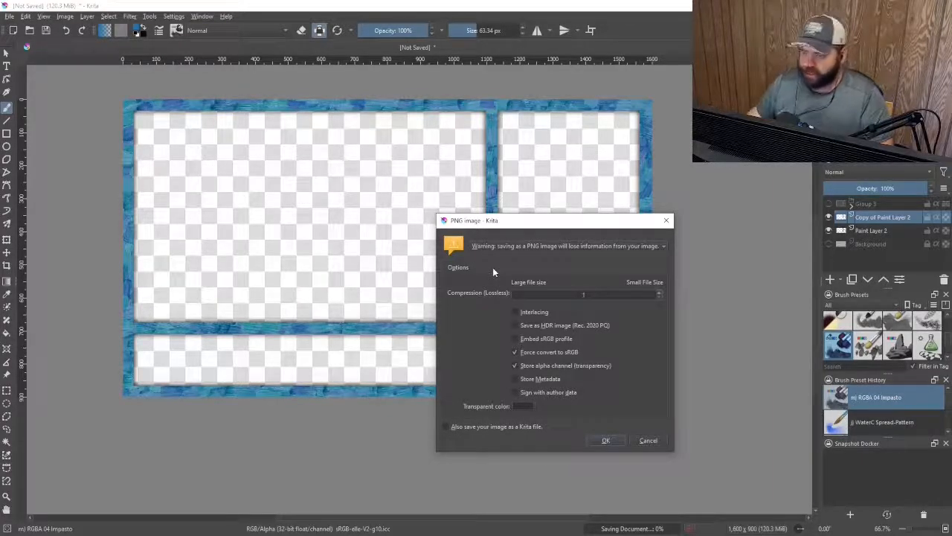
click(619, 444)
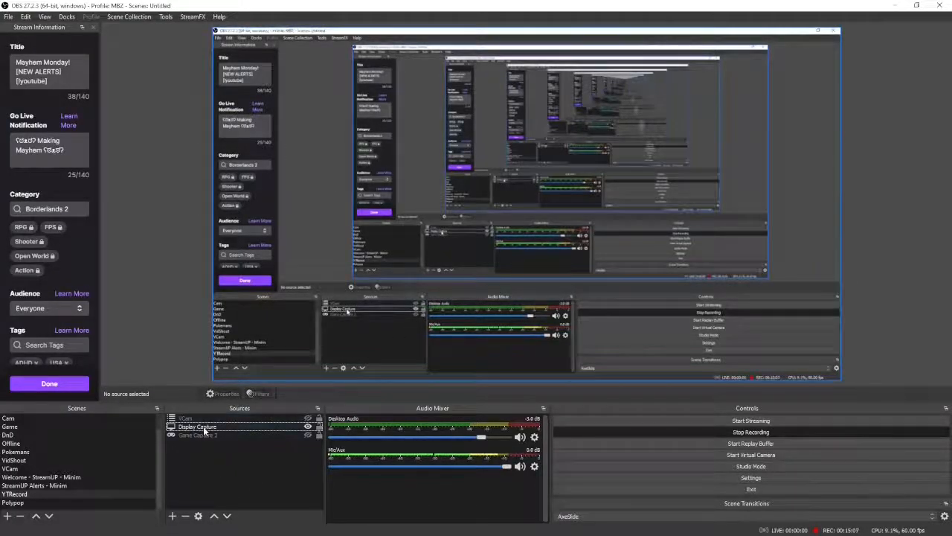
Switch to OBS and add an Image source named BluePaint that loads the saved BluePaint.png, adjusting it in the preview
click(308, 419)
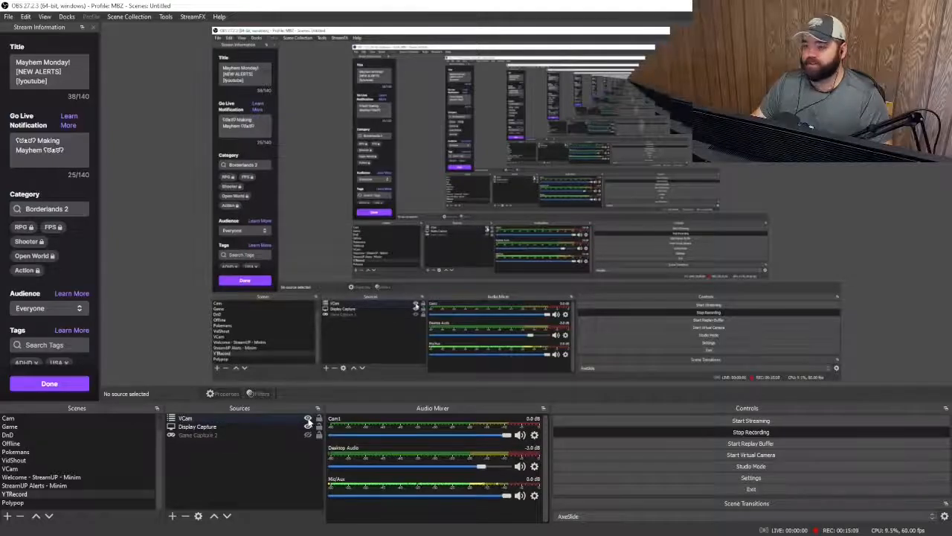
click(308, 419)
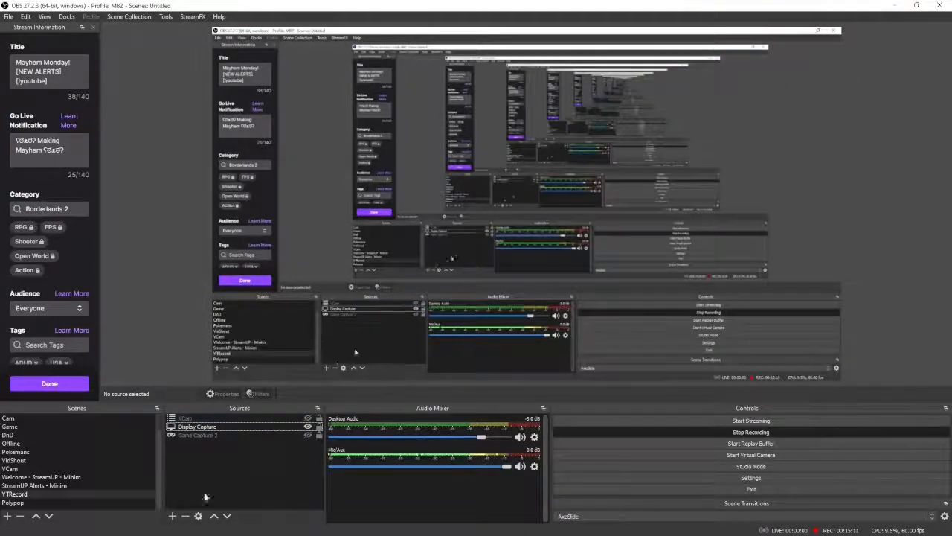
click(173, 515)
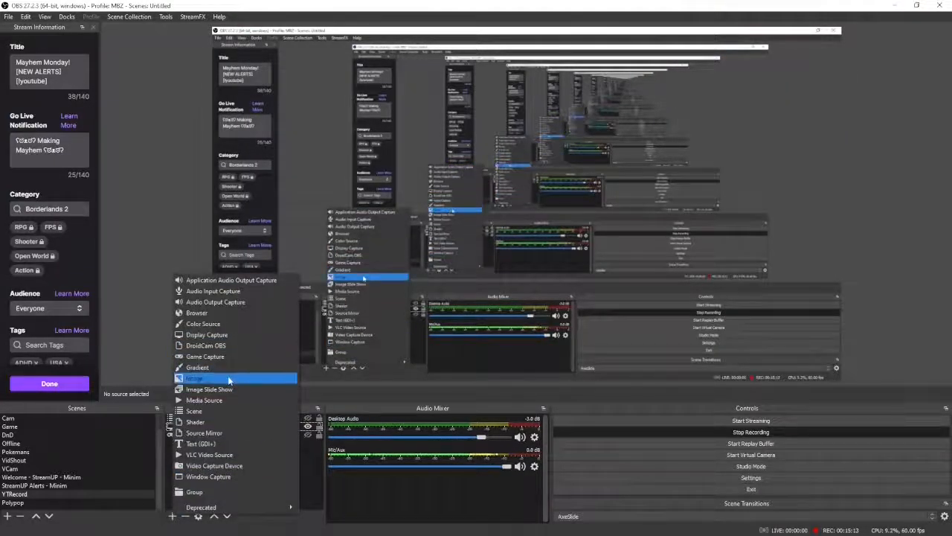
click(227, 376)
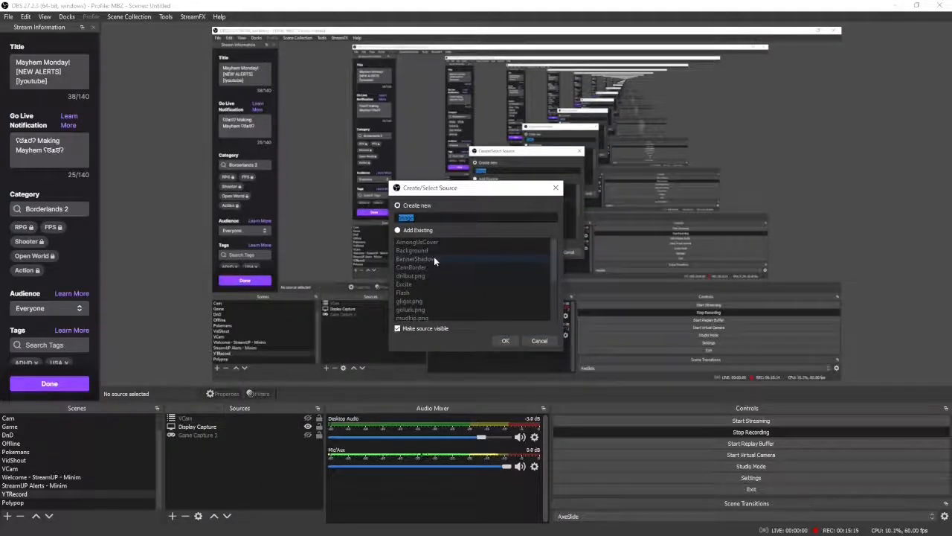
text(BluePaint)
click(506, 342)
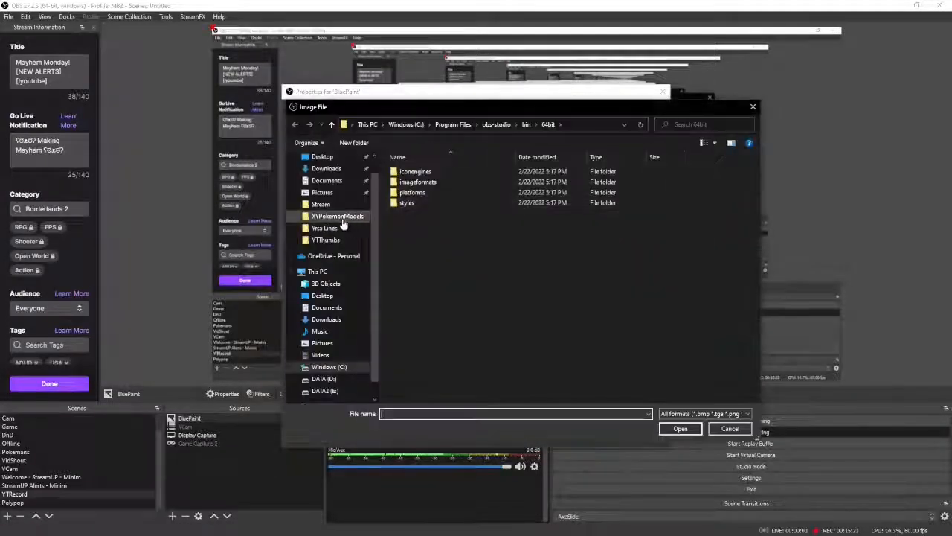
click(344, 238)
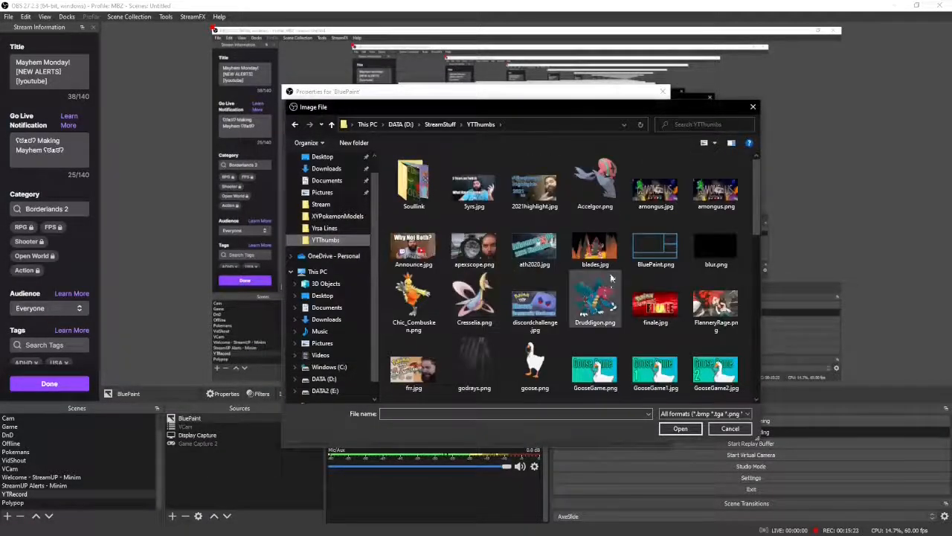
double_click(655, 249)
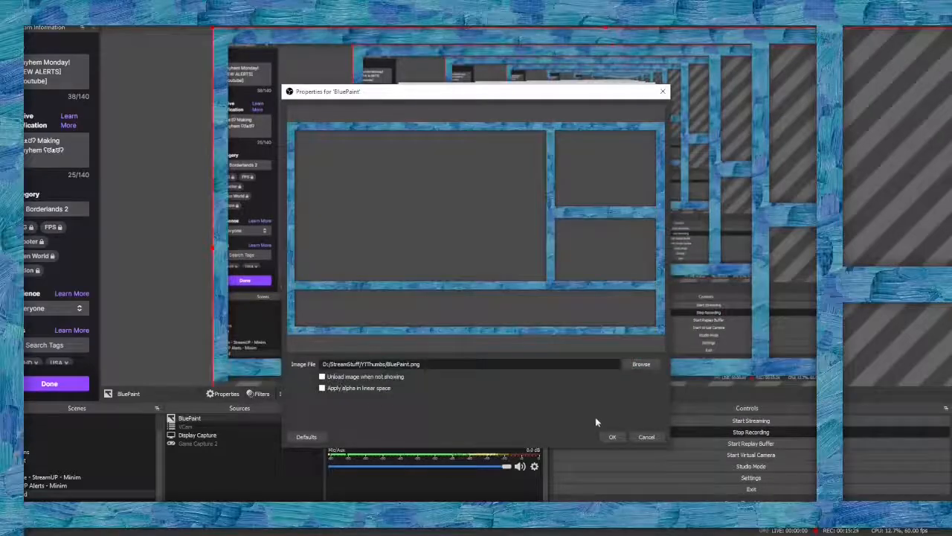
click(616, 440)
drag(604, 28, 551, 190)
drag(461, 317, 465, 155)
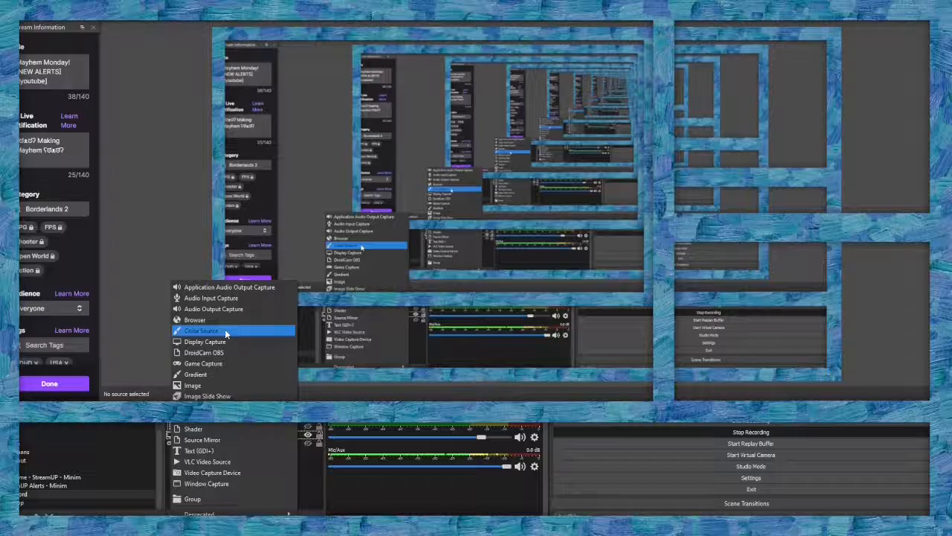
Create a new Color Source named BlackBack
click(225, 329)
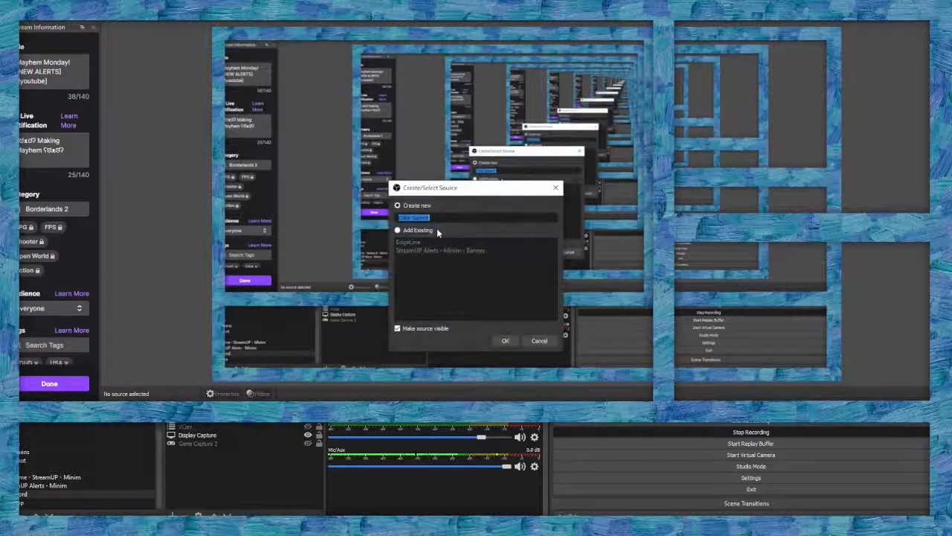
text(BlackBack)
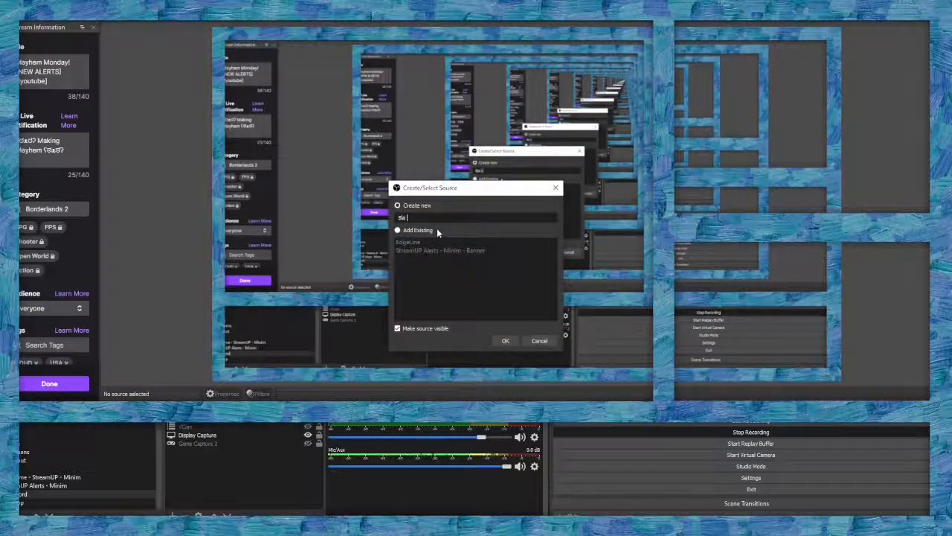